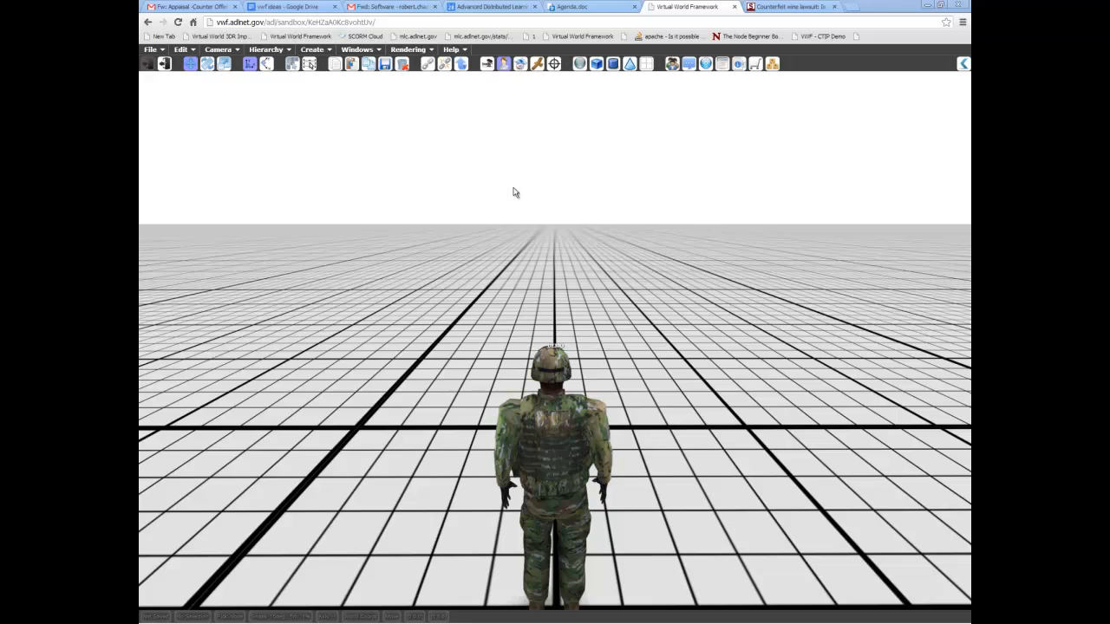
- Switch to the orbit camera, frame the ground in front of the avatar, and create a sphere there
left_click(489, 66)
middle_click_drag(408, 339, 545, 294)
scroll(579, 352, "up", 4)
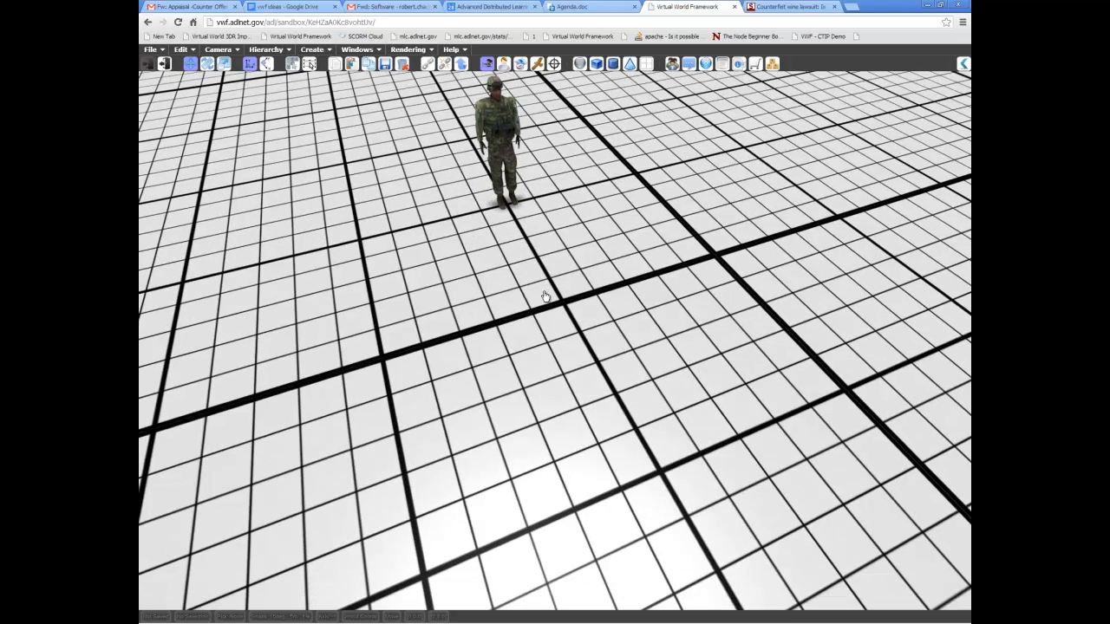
left_click(581, 64)
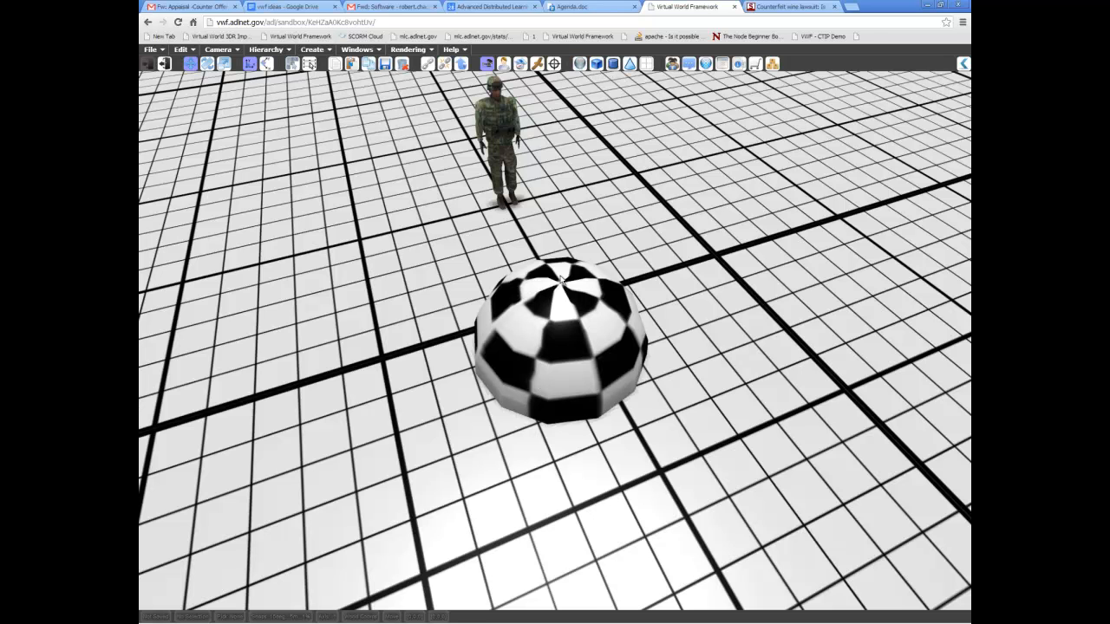
- Create four more spheres at separate spots on the grid around the first one
middle_click_drag(571, 318, 579, 320)
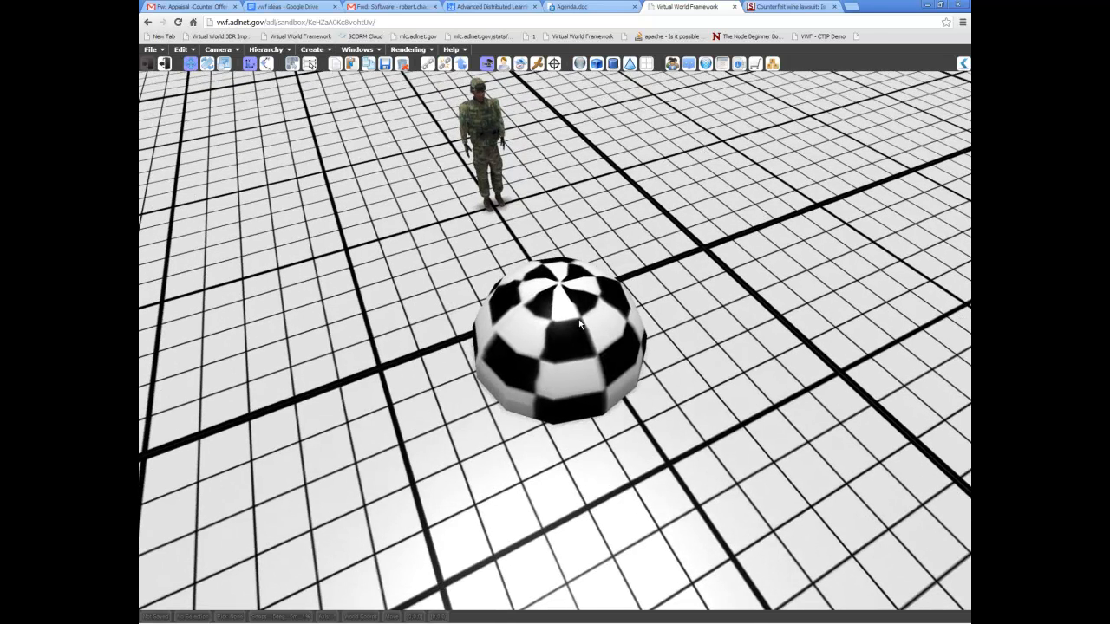
middle_click_drag(554, 394, 569, 396)
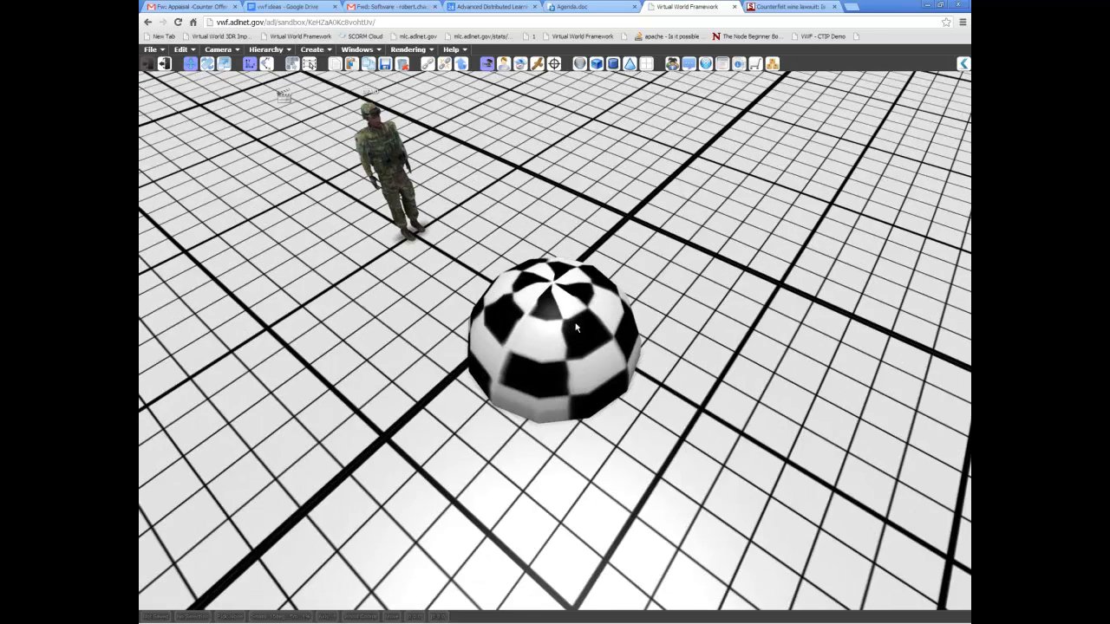
middle_click_drag(580, 289, 551, 286, "shift")
left_click(579, 63)
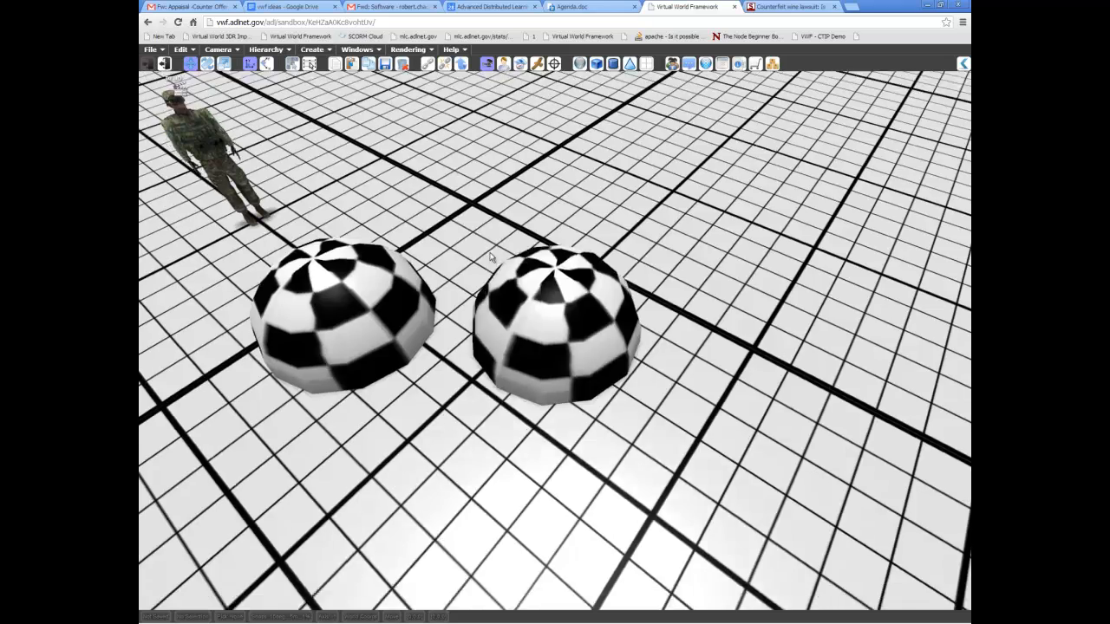
middle_click_drag(490, 256, 569, 90, "shift")
left_click(579, 64)
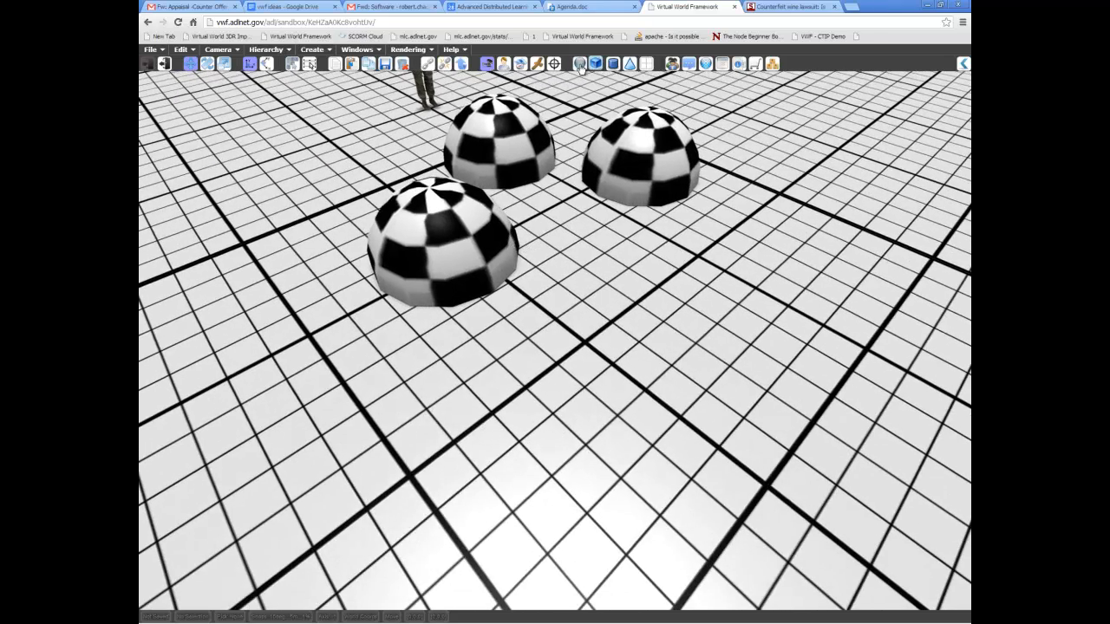
left_click(579, 63)
left_click(579, 64)
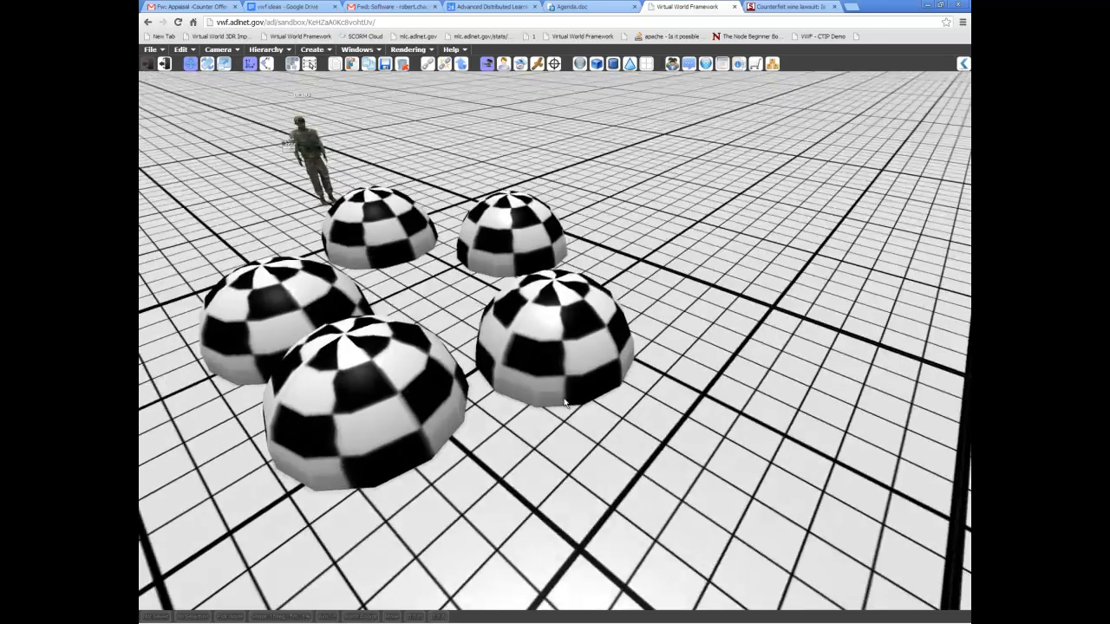
- Examine the group of five spheres from several angles and distances
middle_click_drag(564, 401, 513, 254)
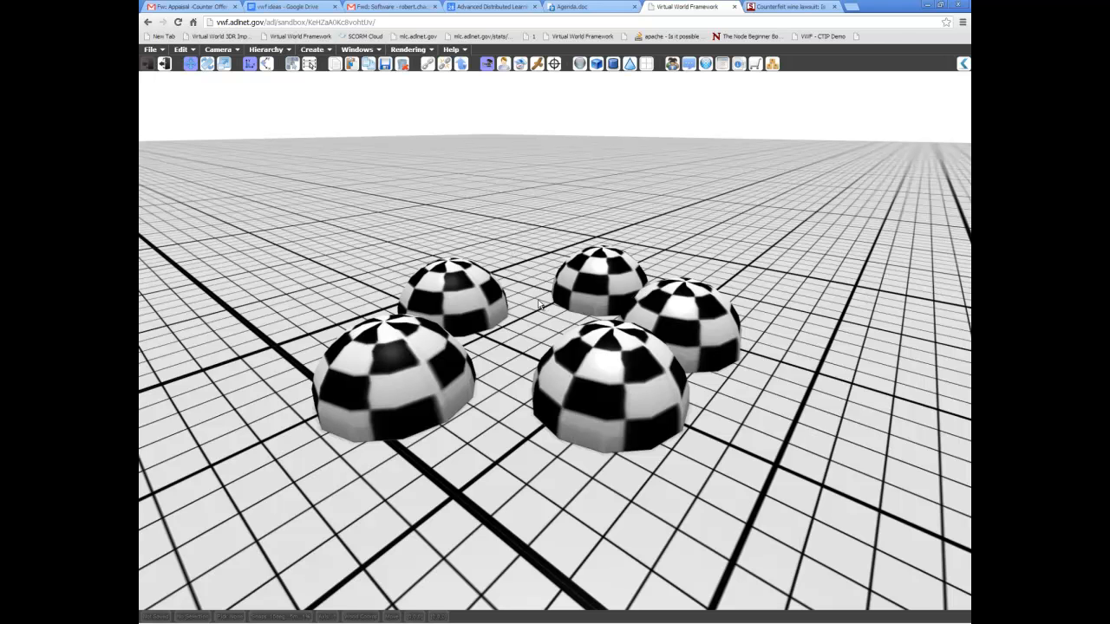
middle_click_drag(538, 305, 387, 250)
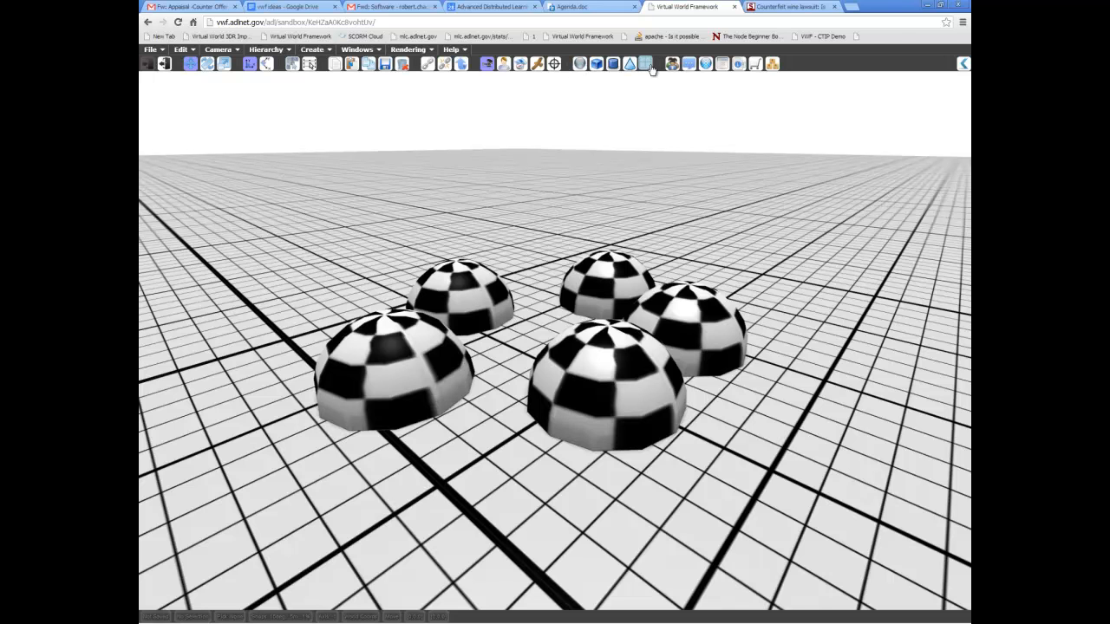
middle_click_drag(519, 399, 546, 335)
scroll(552, 341, "up", 3)
scroll(548, 346, "down", 5)
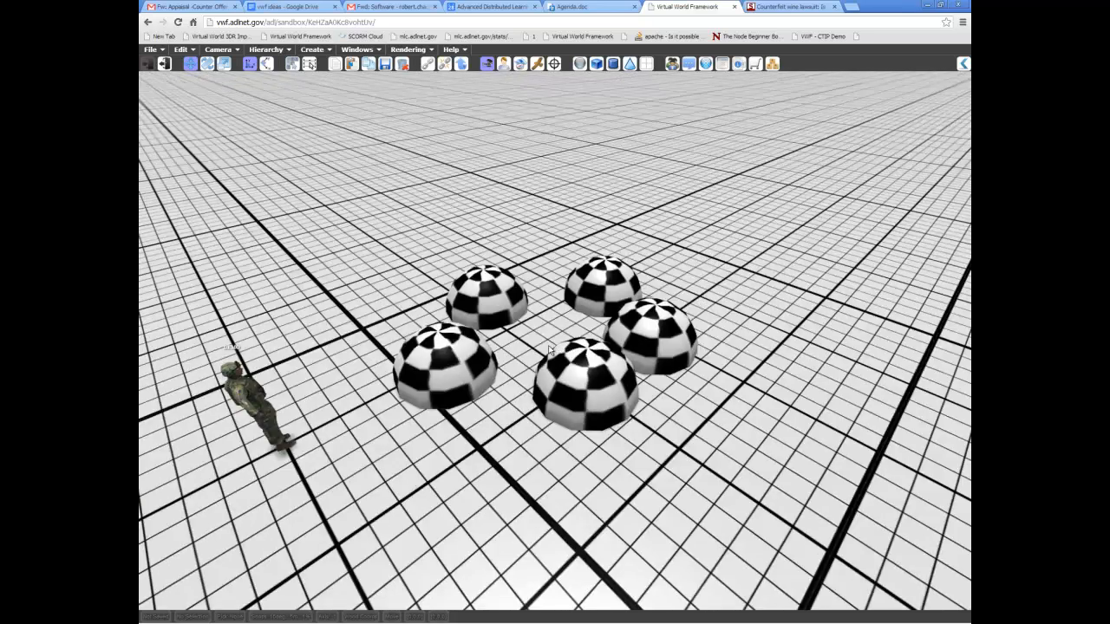
scroll(552, 342, "up", 3)
middle_click_drag(544, 326, 499, 326)
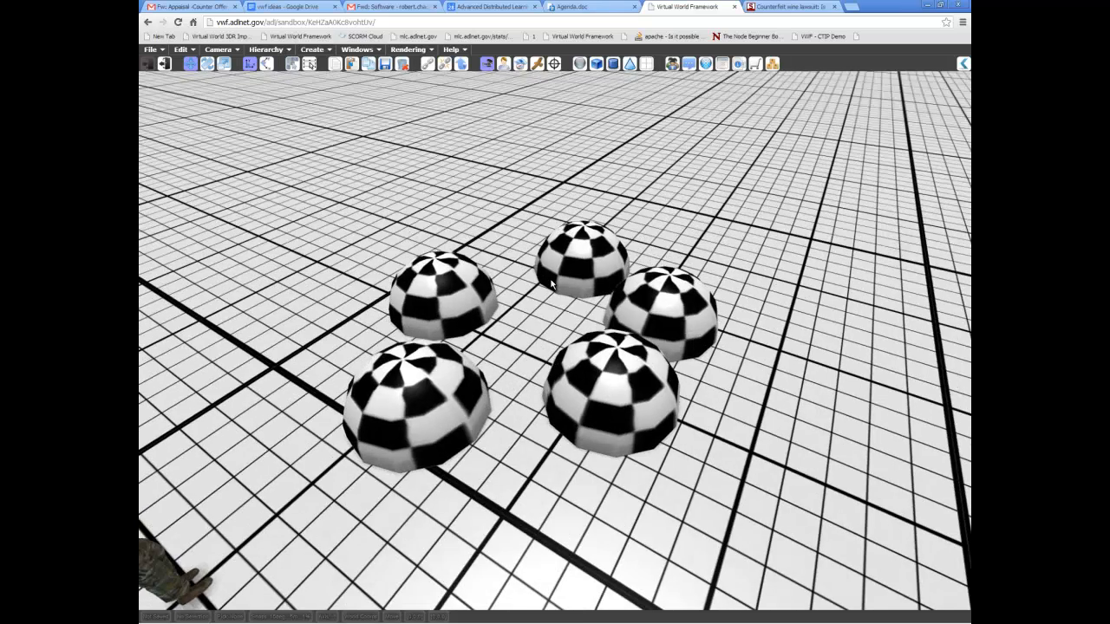
middle_click_drag(523, 328, 553, 345)
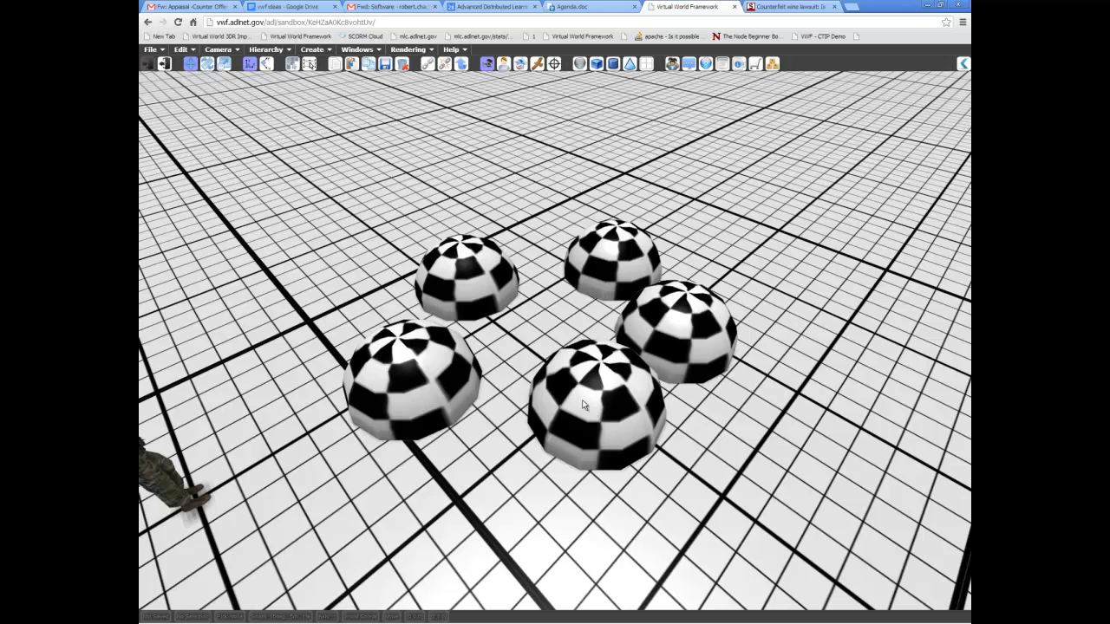
middle_click_drag(457, 470, 653, 238)
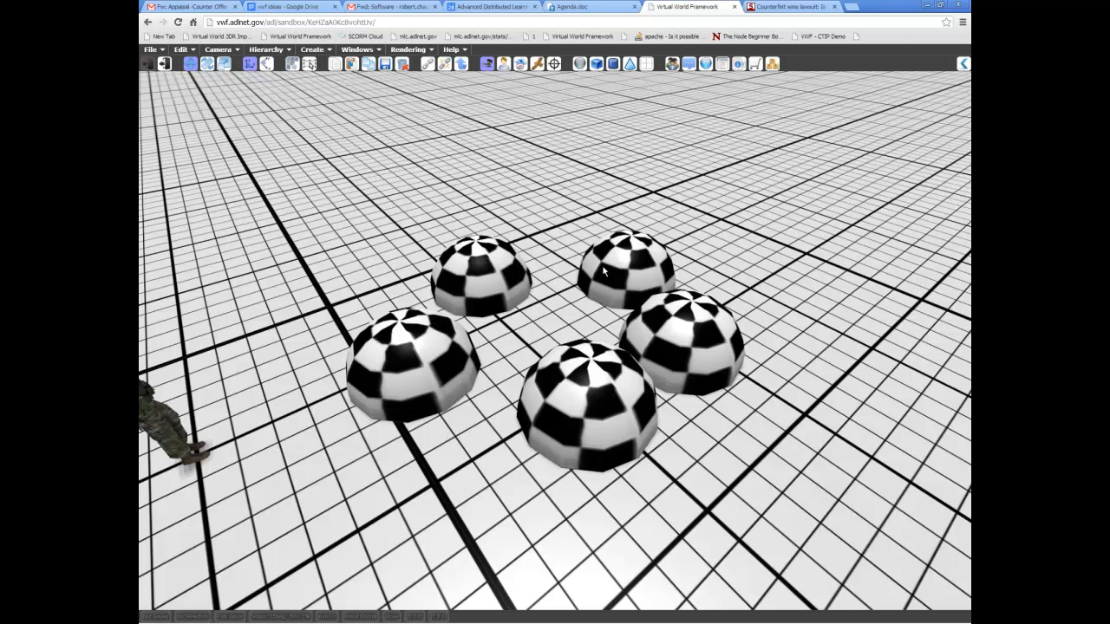
- Activate selection by clicking and select the rear-left sphere of the group
left_click(292, 64)
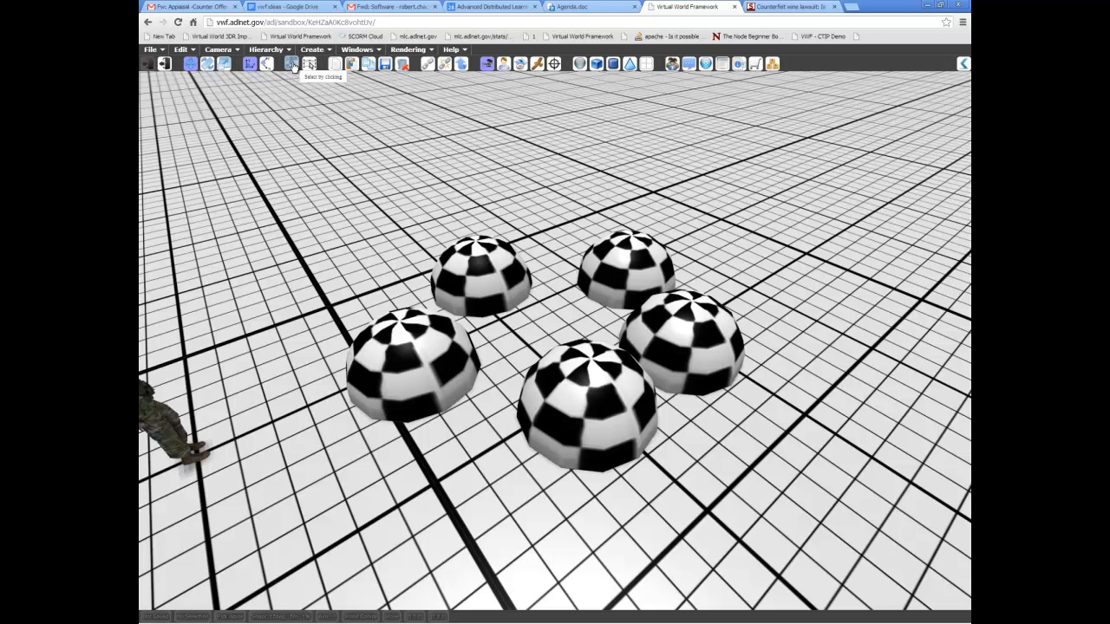
left_click(292, 64)
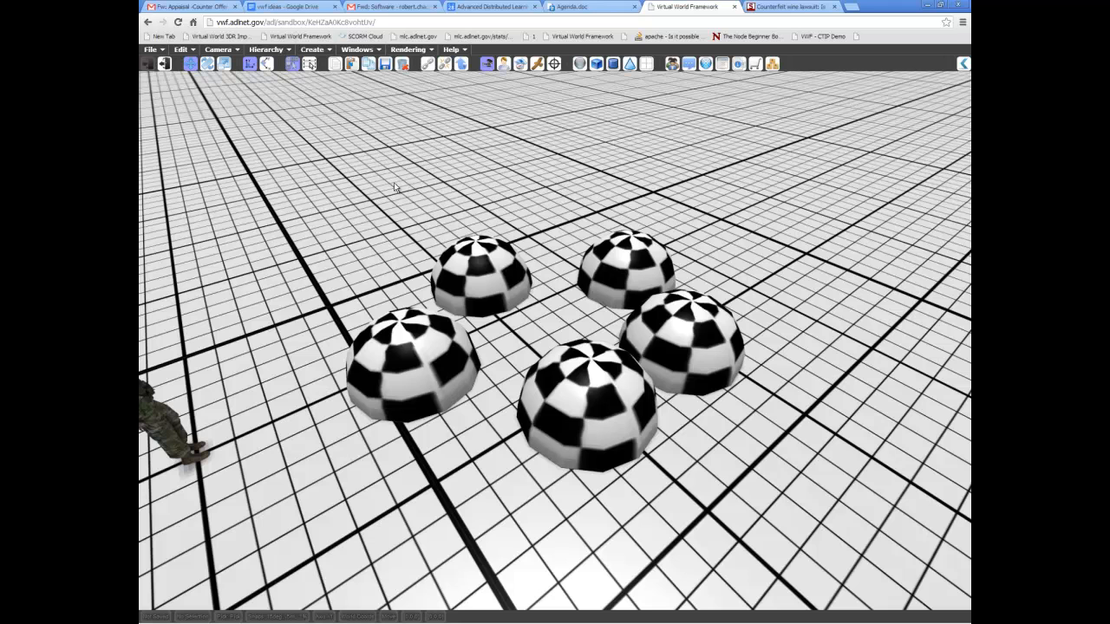
left_click(480, 274)
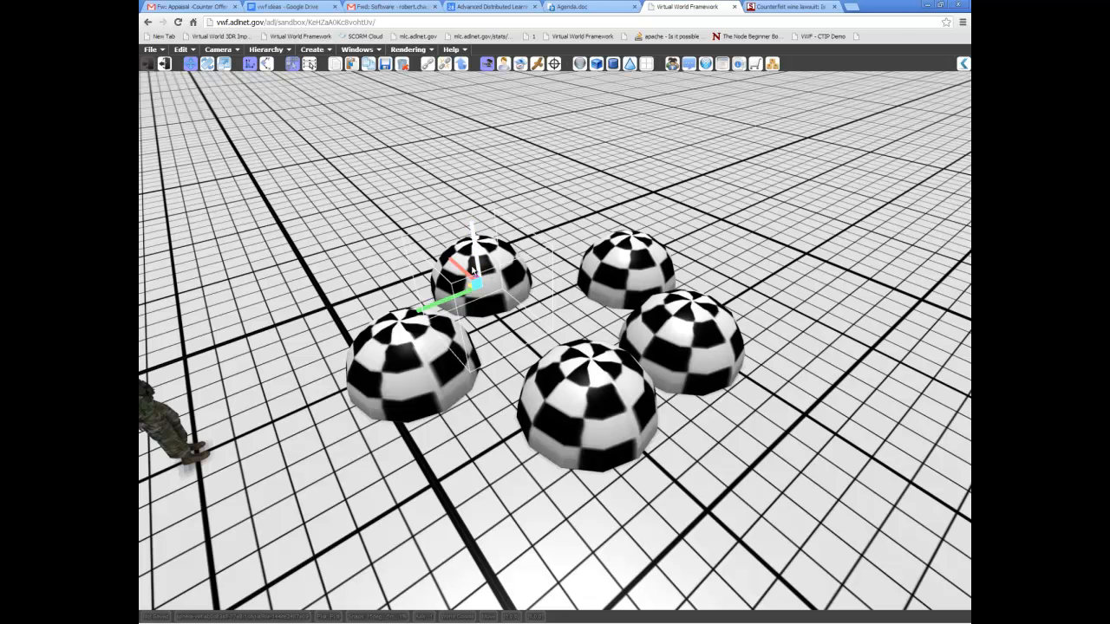
- Move the selected sphere across the ground plane with the move gizmo's handles
middle_click_drag(474, 350, 416, 343)
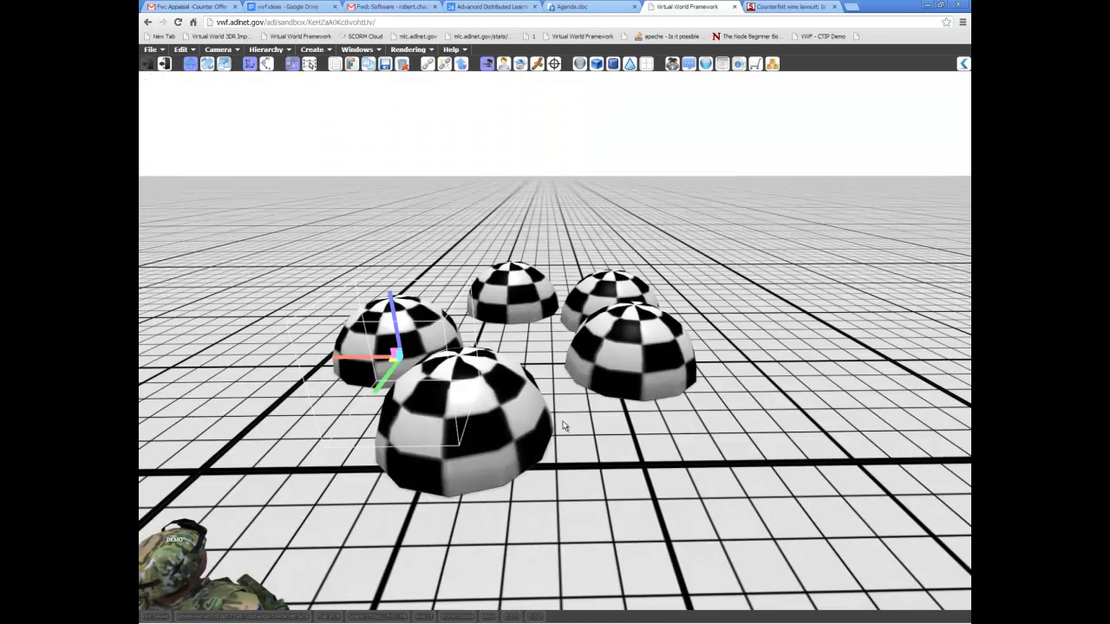
middle_click_drag(588, 424, 488, 379)
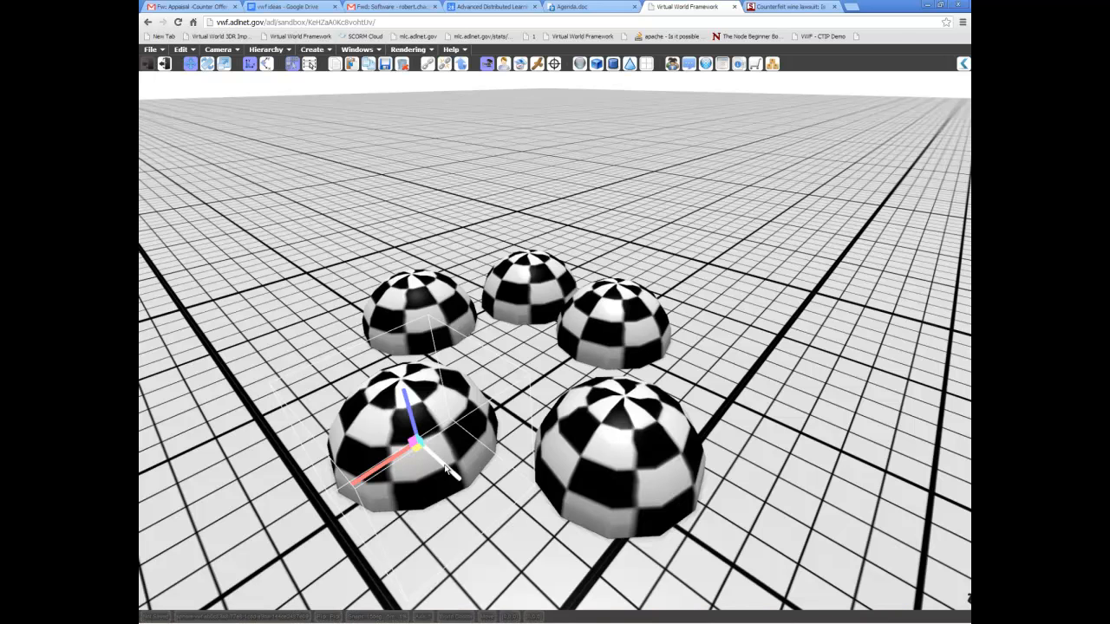
left_click_drag(445, 469, 335, 479)
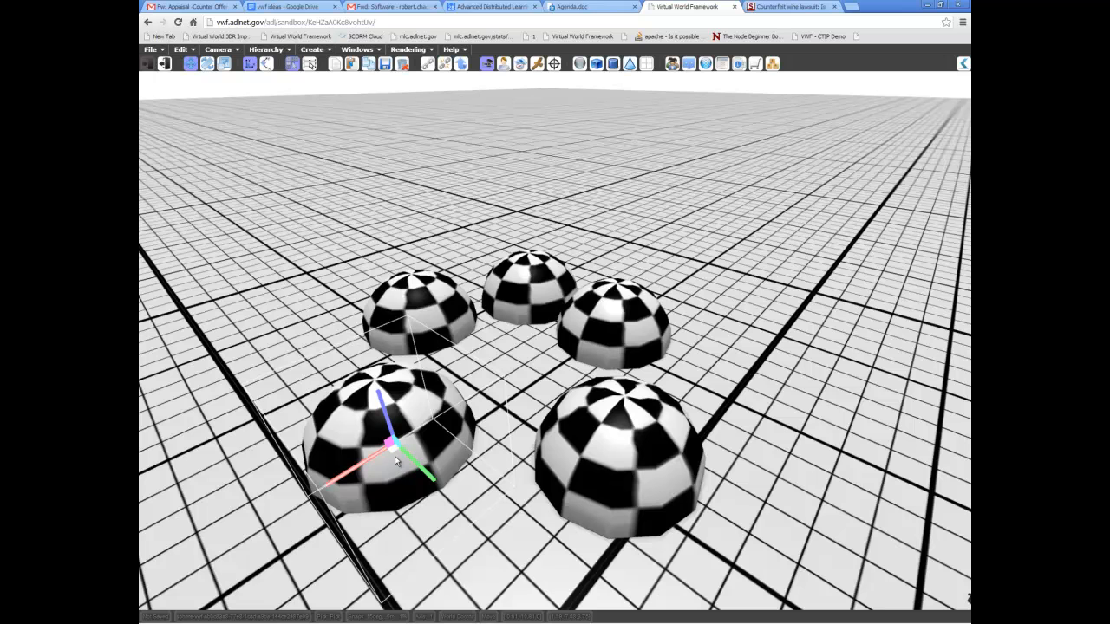
left_click_drag(389, 444, 420, 438)
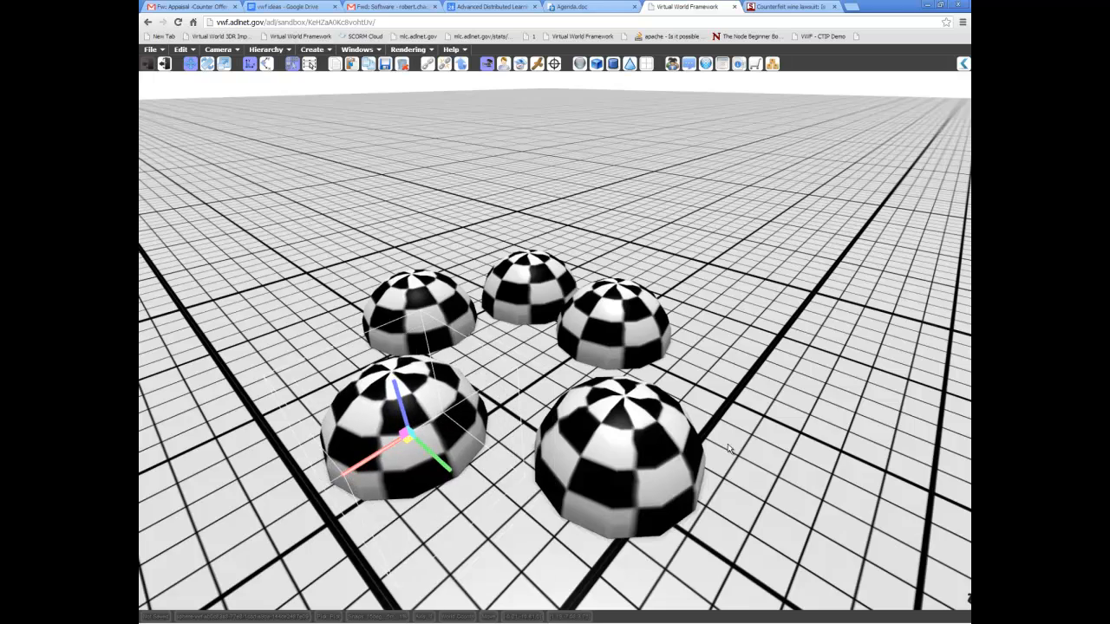
mouse_move(516, 520)
middle_mouse_down()
mouse_move(496, 530)
mouse_move(436, 518)
mouse_move(550, 514)
mouse_move(490, 516)
mouse_move(495, 525)
middle_mouse_up()
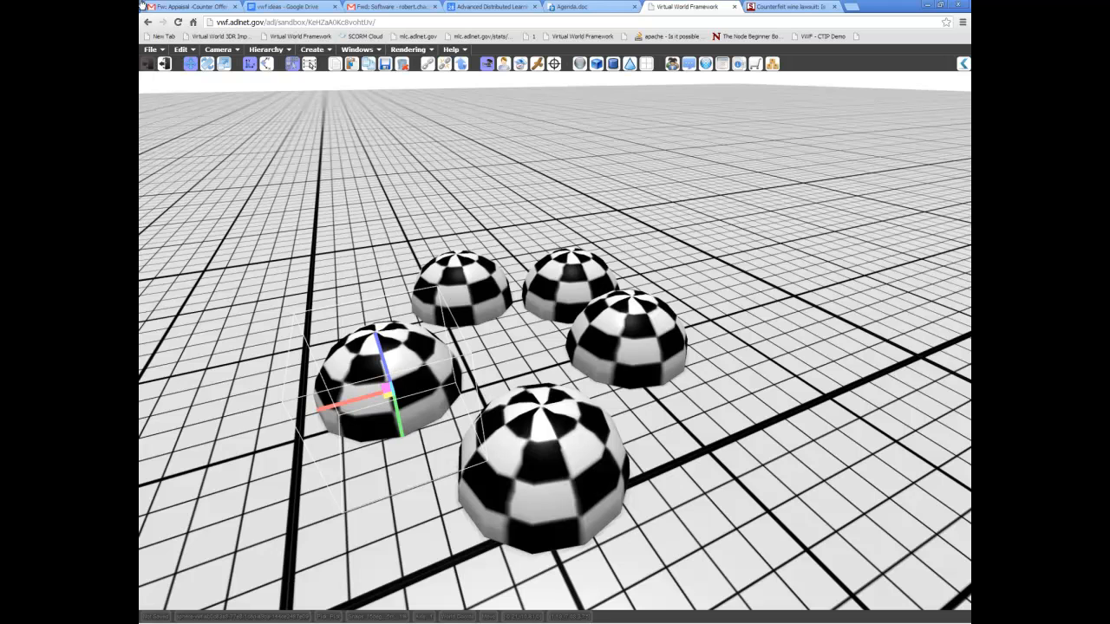
- Clear the selection, reactivate pick selection, and select the moved sphere again
left_click(310, 66)
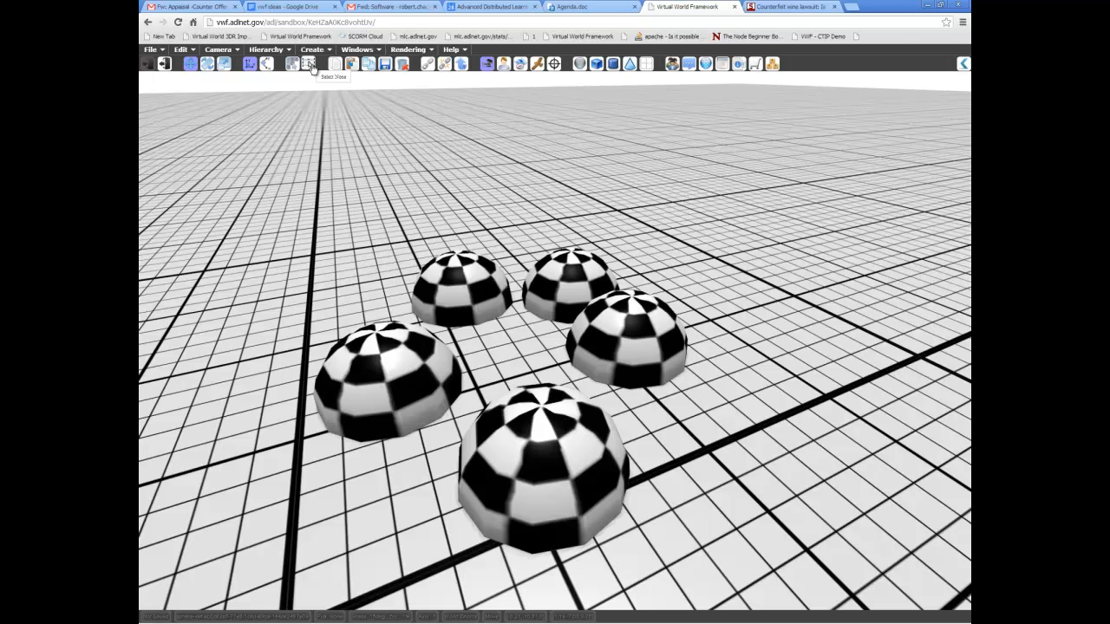
left_click(292, 66)
left_click(292, 66)
left_click(291, 64)
left_click(386, 349)
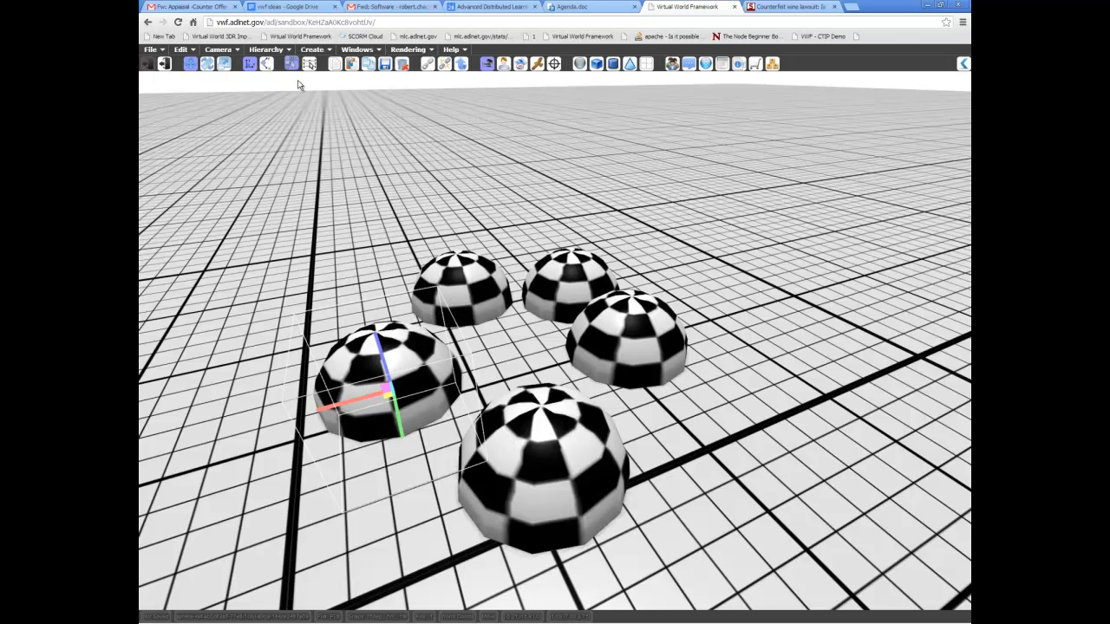
- Select each of the five spheres individually, ending on the right-hand sphere of the group
left_click(538, 434)
left_click(627, 317)
left_click(575, 273)
left_click(468, 280)
left_click(396, 358)
left_click(607, 276)
left_click(638, 328)
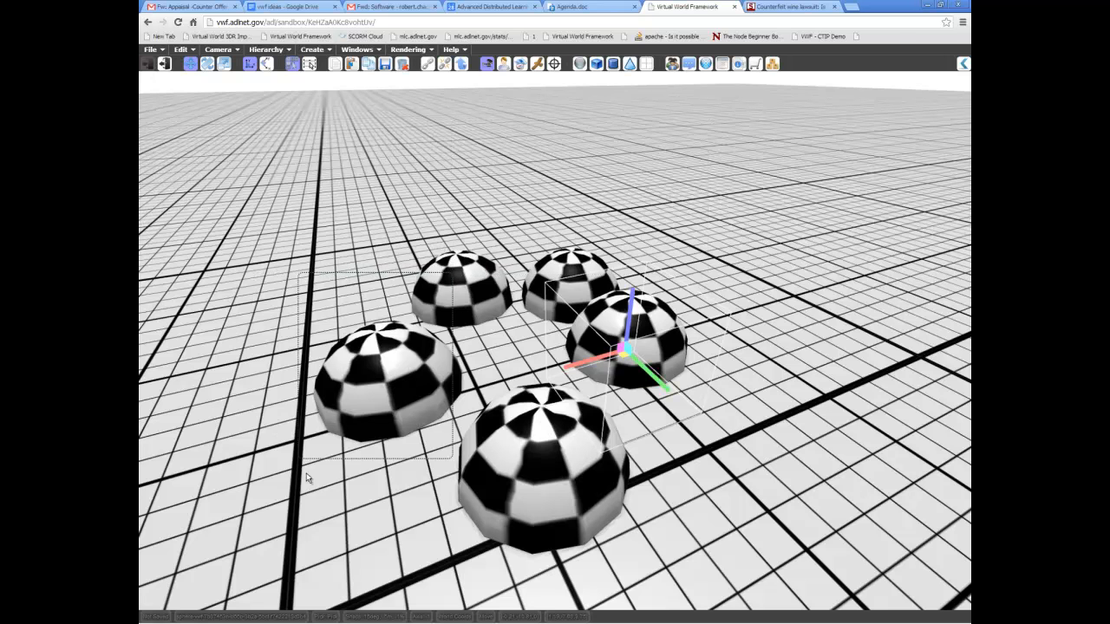
- Box-select several spheres together and view the combined selection from different angles
left_click(504, 527)
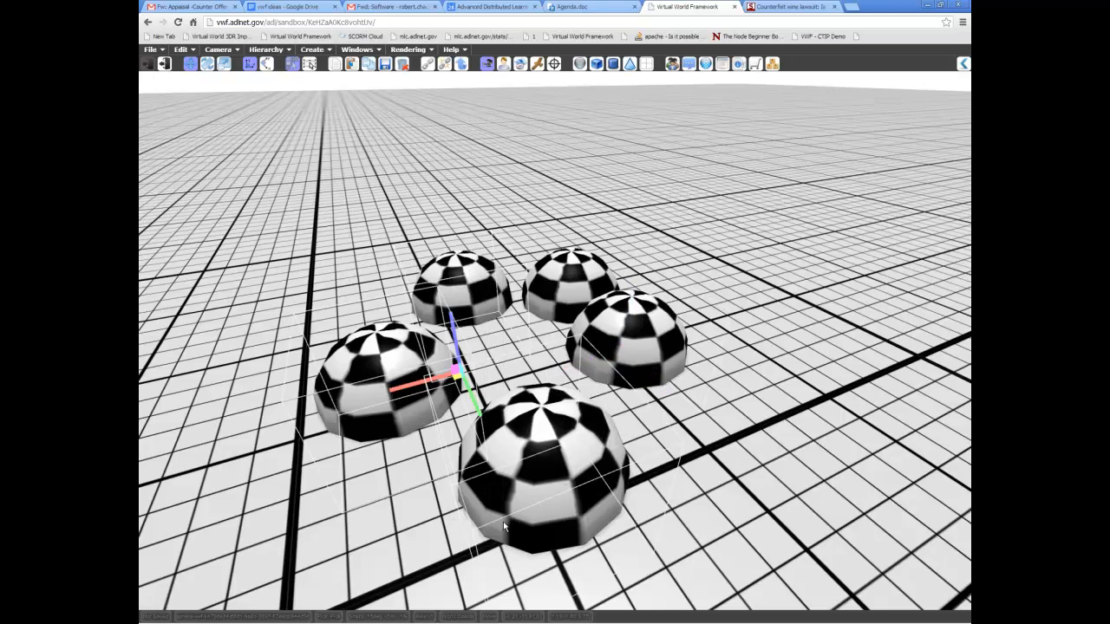
middle_click_drag(704, 428, 683, 339)
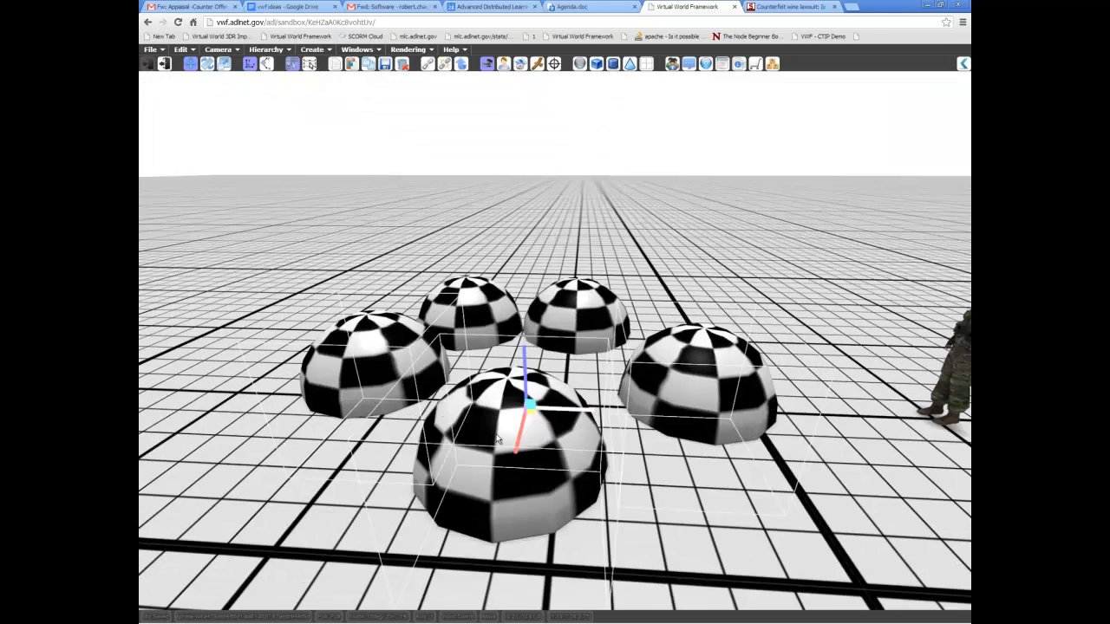
middle_click_drag(760, 391, 728, 412)
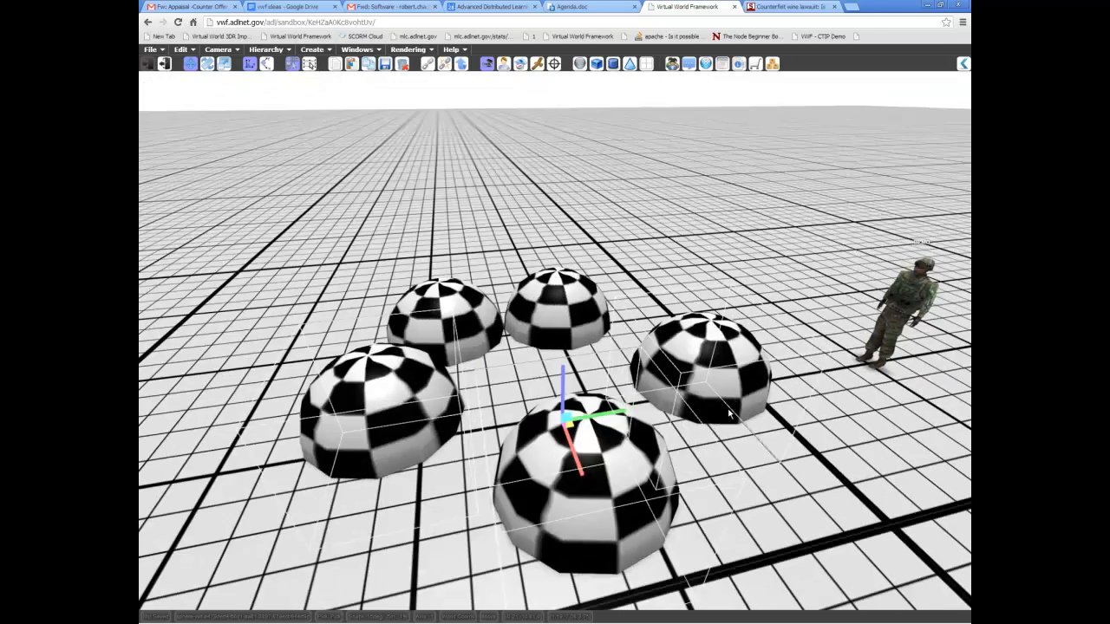
middle_click_drag(342, 430, 448, 310)
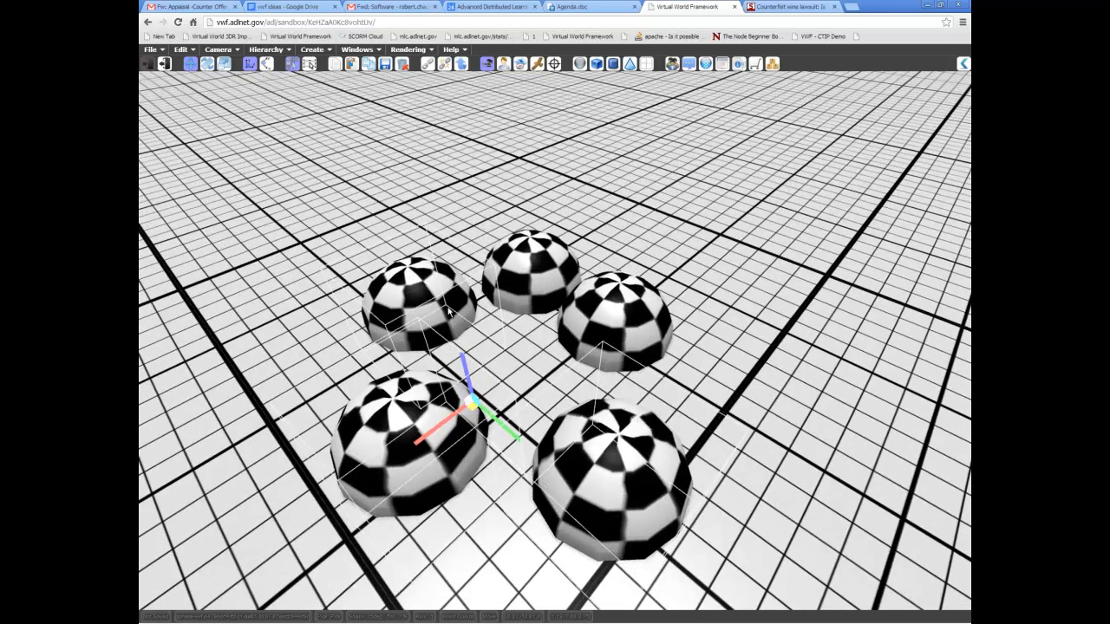
mouse_move(441, 422)
left_mouse_down()
mouse_move(372, 465)
mouse_move(476, 395)
mouse_move(399, 425)
mouse_move(382, 474)
mouse_move(429, 416)
left_mouse_up()
- Select the rear sphere alone, then box-select the two left-hand spheres
middle_click_drag(429, 417, 581, 275)
left_click(581, 276)
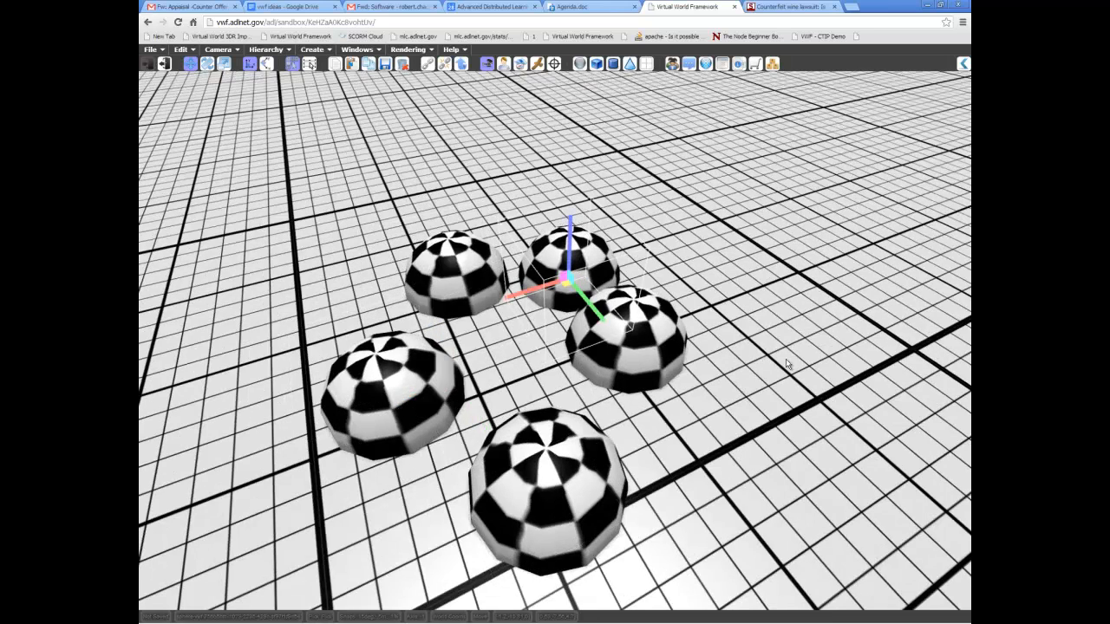
left_click(423, 238)
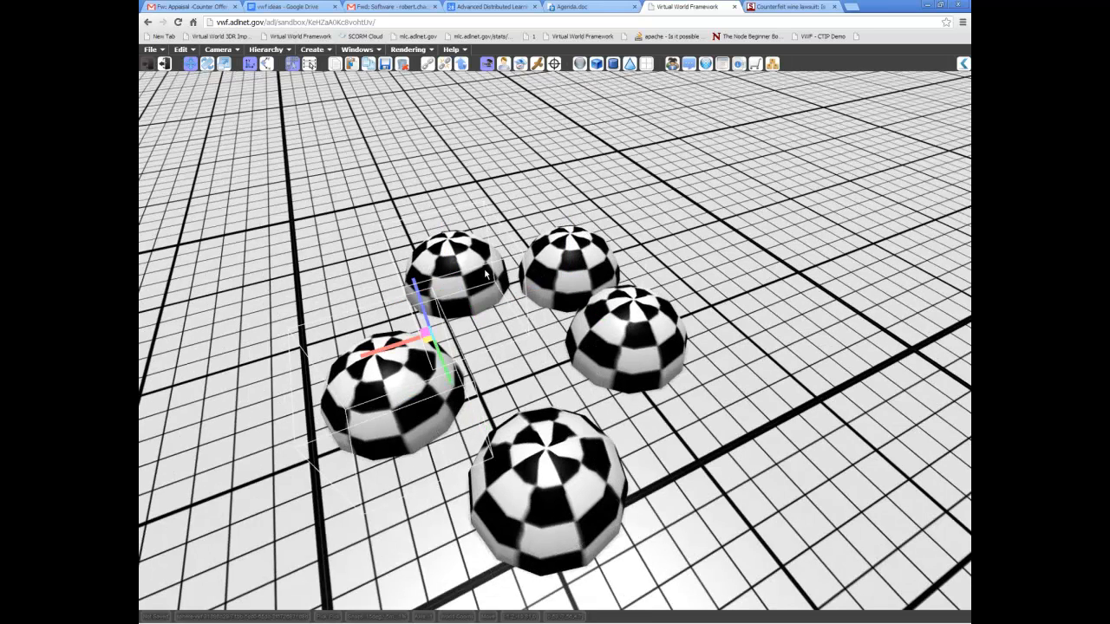
- Select the rear-left sphere and add the rear, front-right and front-left spheres to the selection
left_click(452, 259)
middle_click_drag(519, 369, 407, 271)
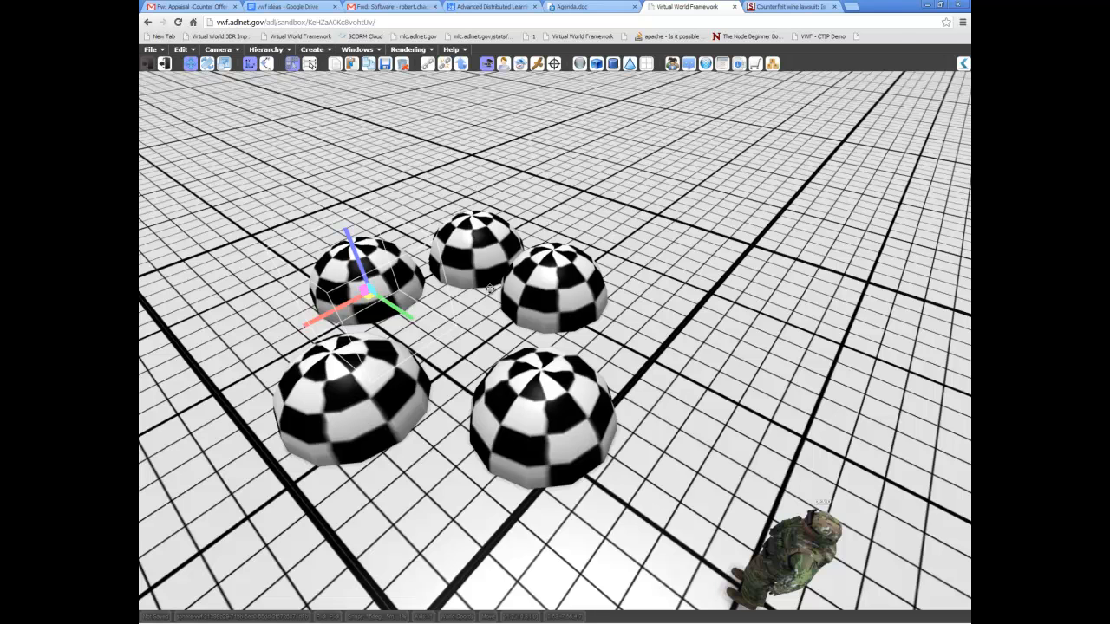
left_click(482, 248)
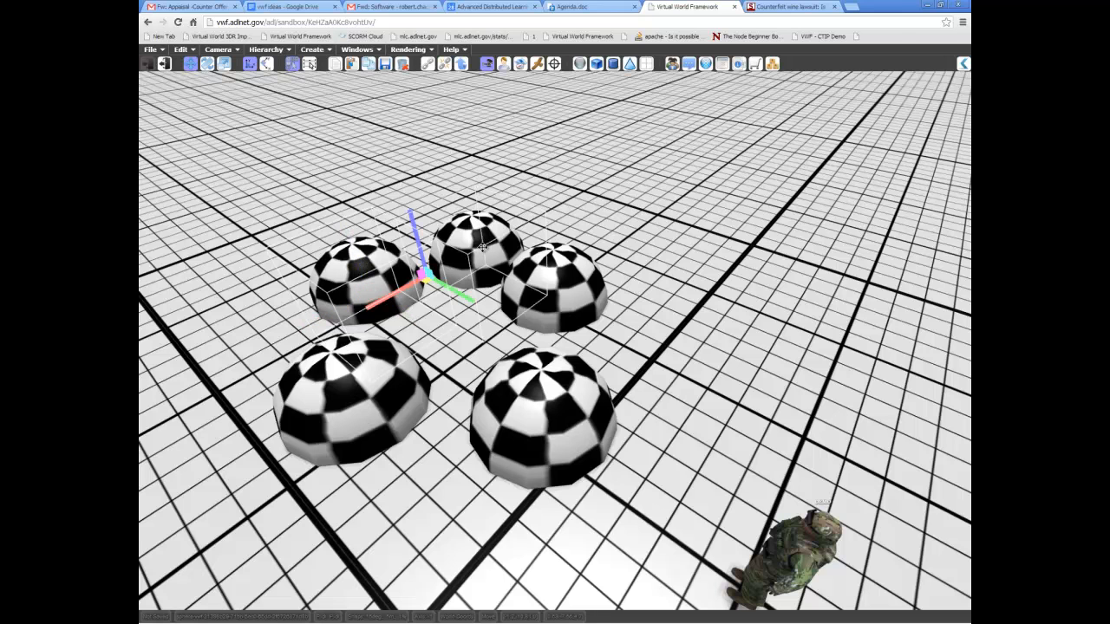
left_click(560, 404, "ctrl")
left_click(362, 395, "ctrl")
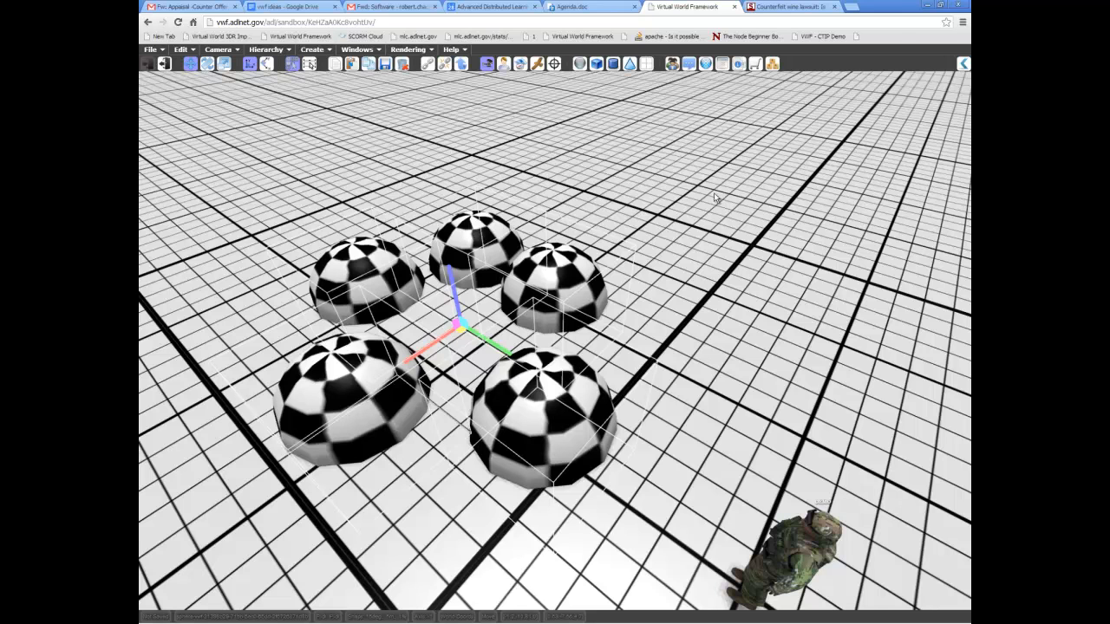
- Clear the multiple selection and select only the front-right sphere
left_click(628, 331)
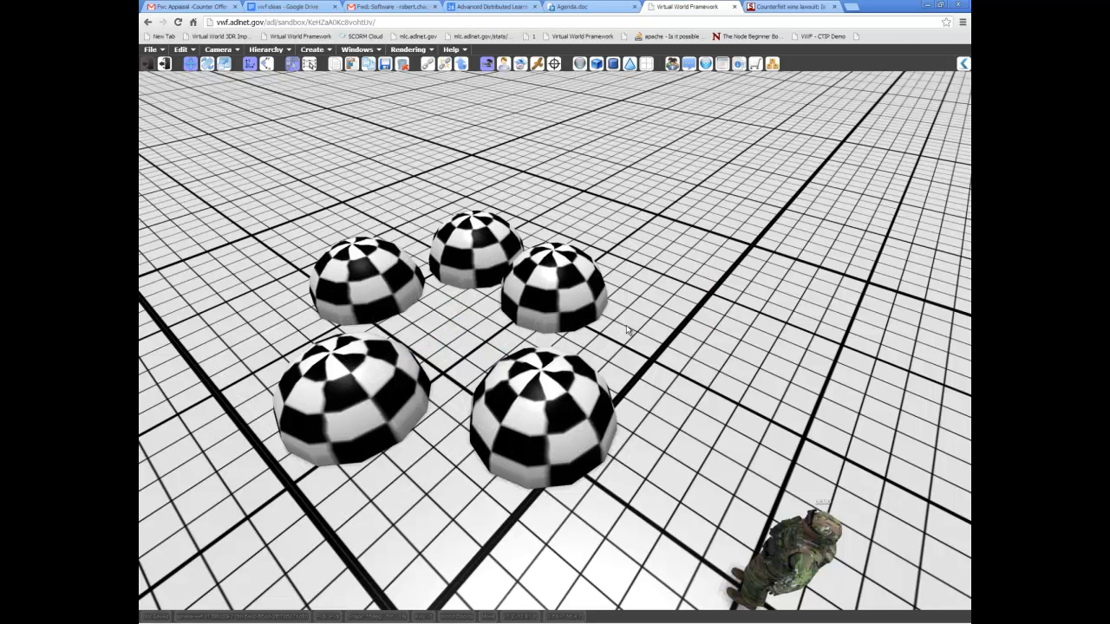
left_click(563, 432)
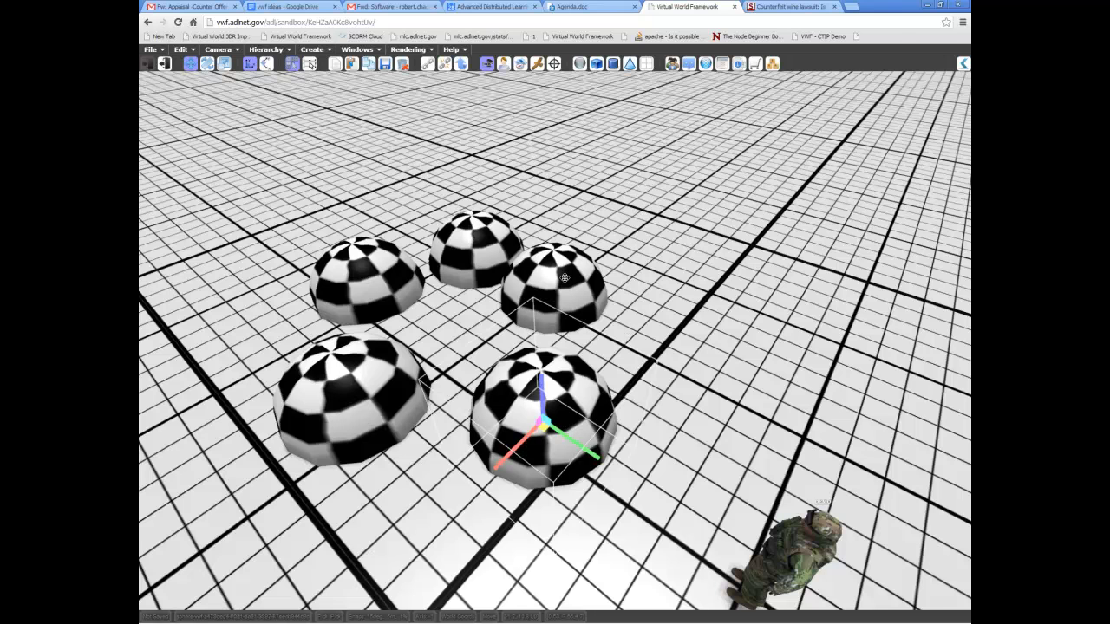
- Add the other four spheres to the front-right one and move all five together a short distance across the grid
left_click(565, 277)
left_click(466, 229, "ctrl")
left_click(386, 272, "ctrl")
left_click(331, 386, "ctrl")
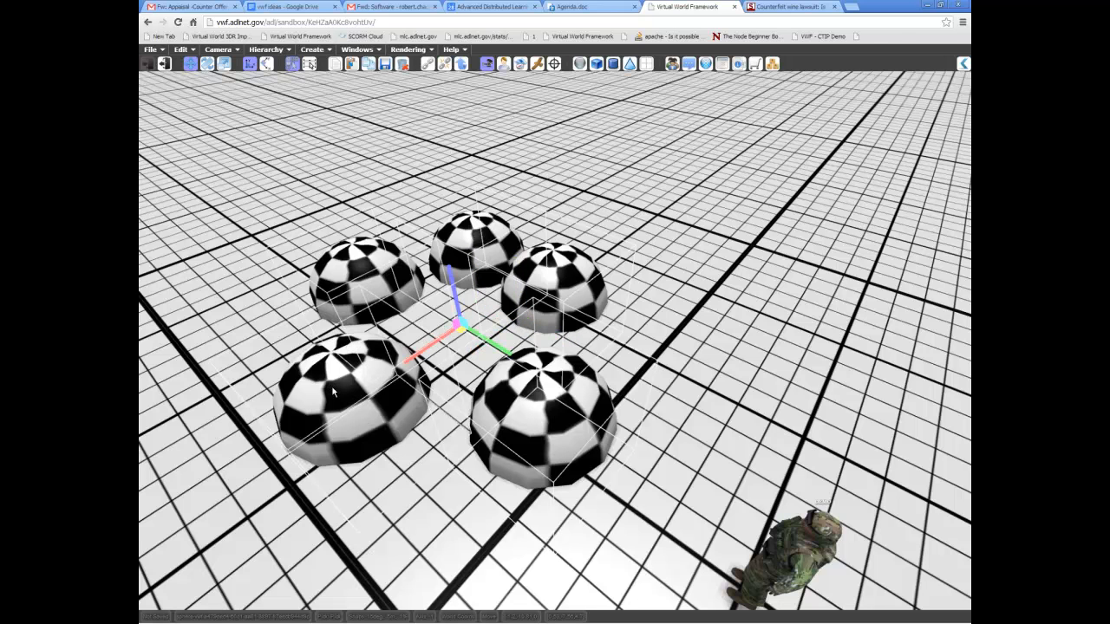
left_click_drag(527, 378, 426, 529)
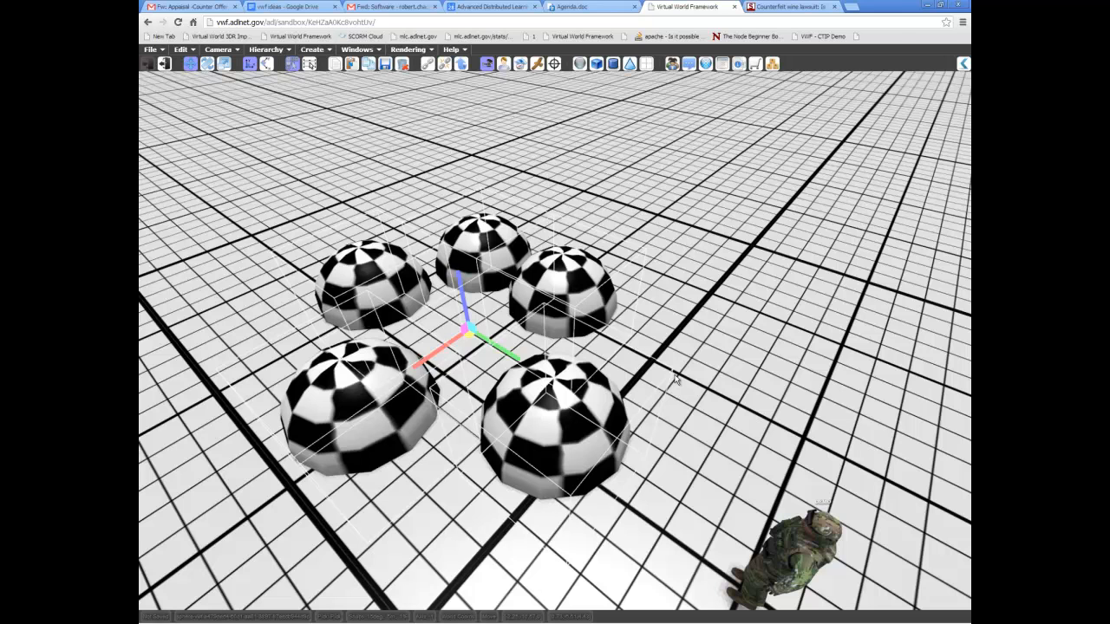
- Select the front-right, rear-right and rear spheres one at a time, then clear the selection
left_click(618, 405)
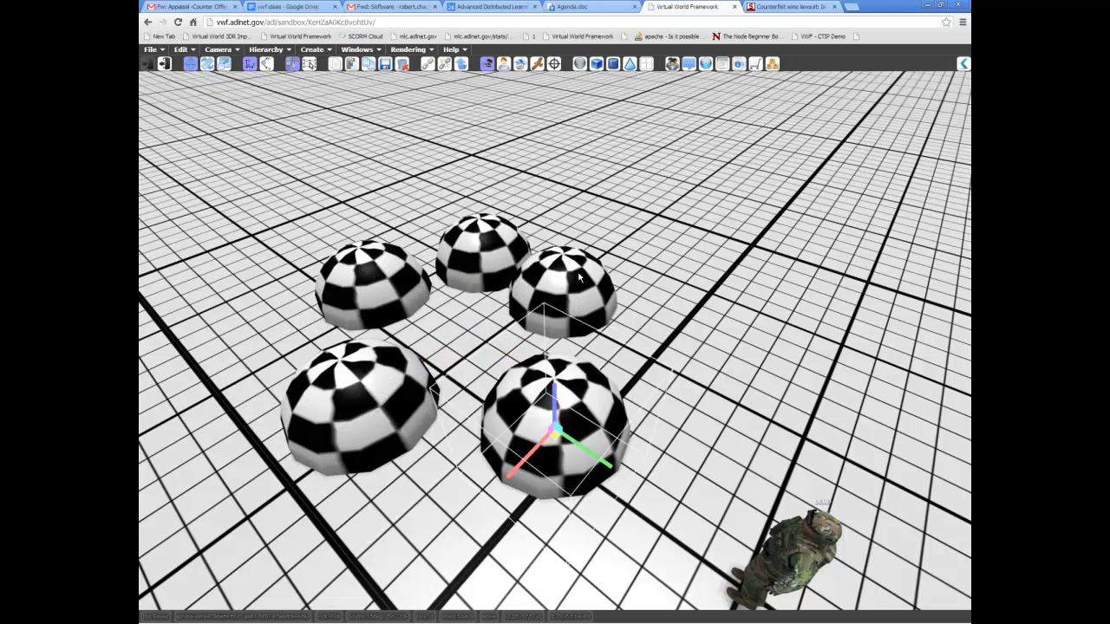
left_click(579, 278)
left_click(482, 252)
left_click_drag(541, 142, 682, 231)
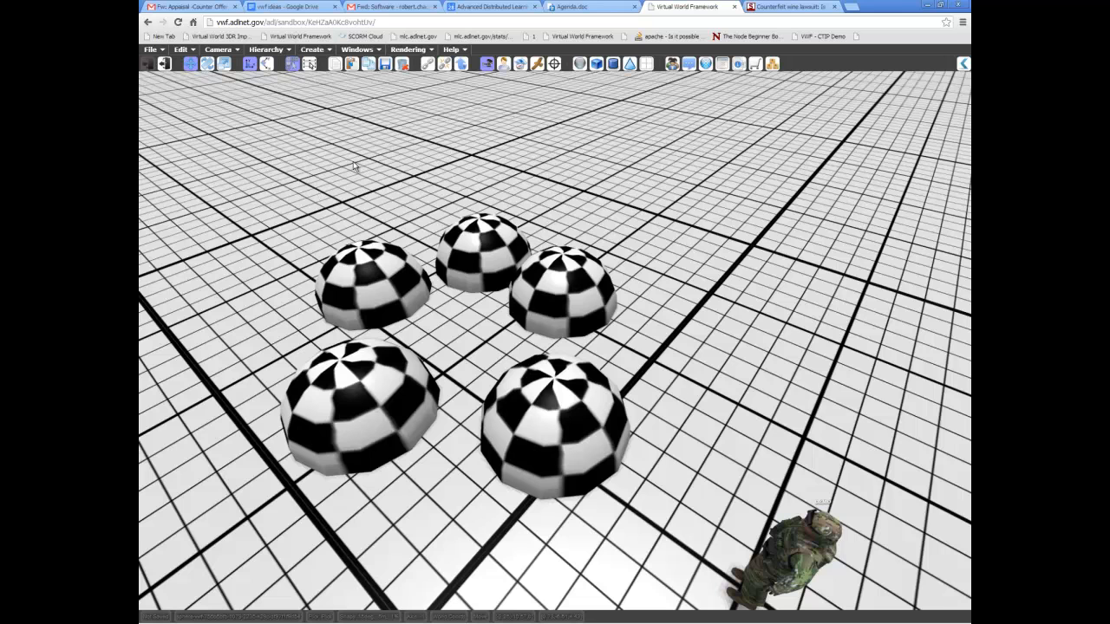
- Select the front-right sphere and add the front-left, rear-left, rear-right and rear spheres to the selection
left_click(308, 65)
left_click(603, 419)
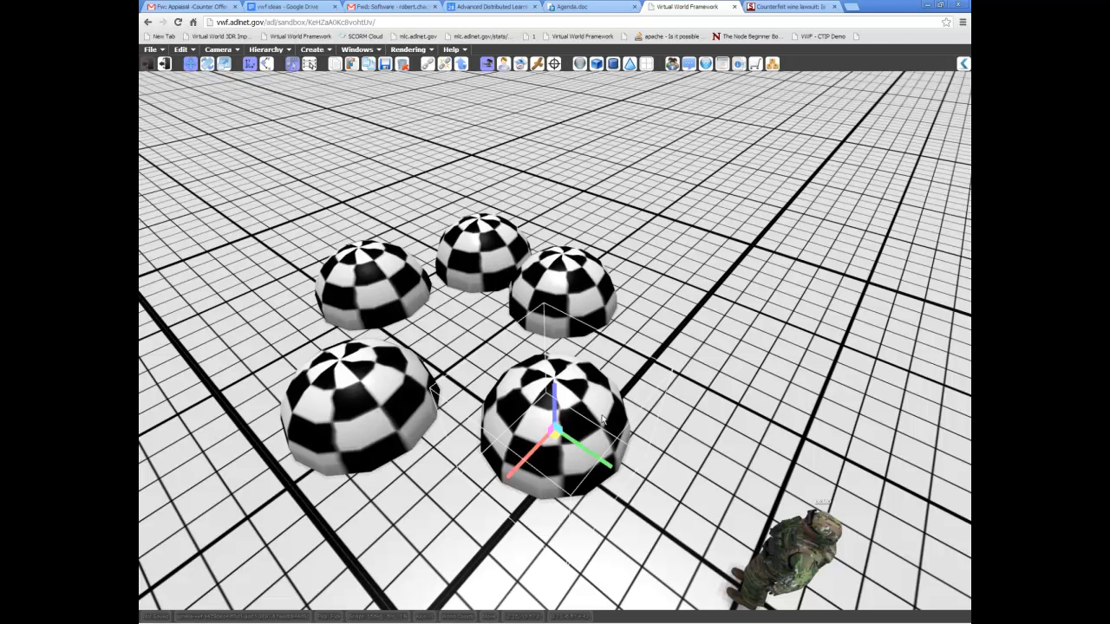
left_click(358, 376)
left_click(357, 277, "ctrl")
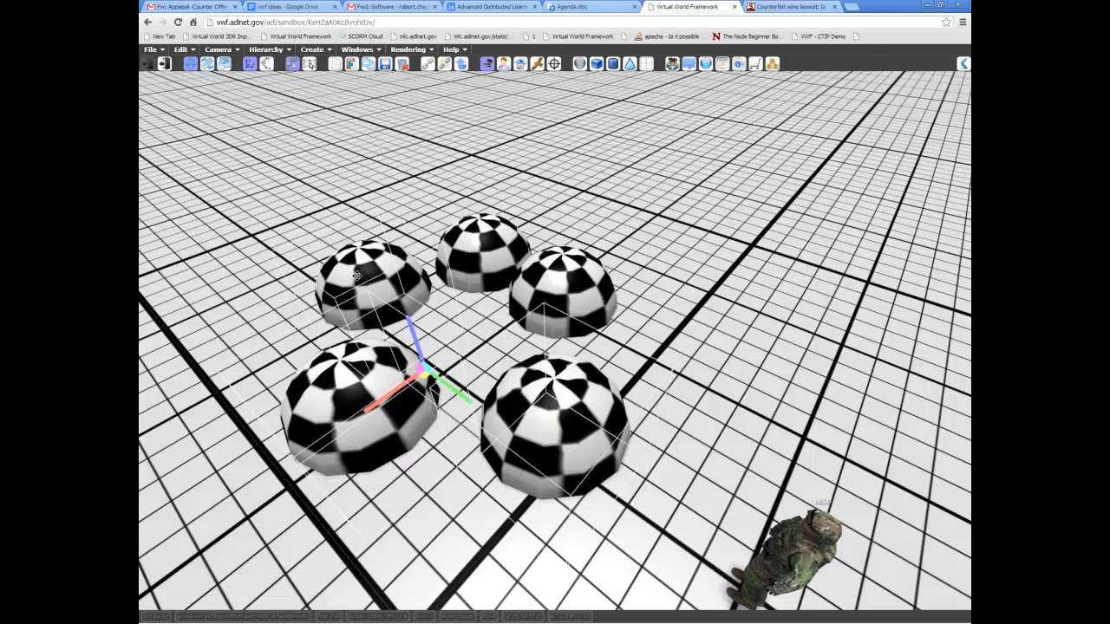
left_click(578, 287, "ctrl")
left_click(492, 237, "ctrl")
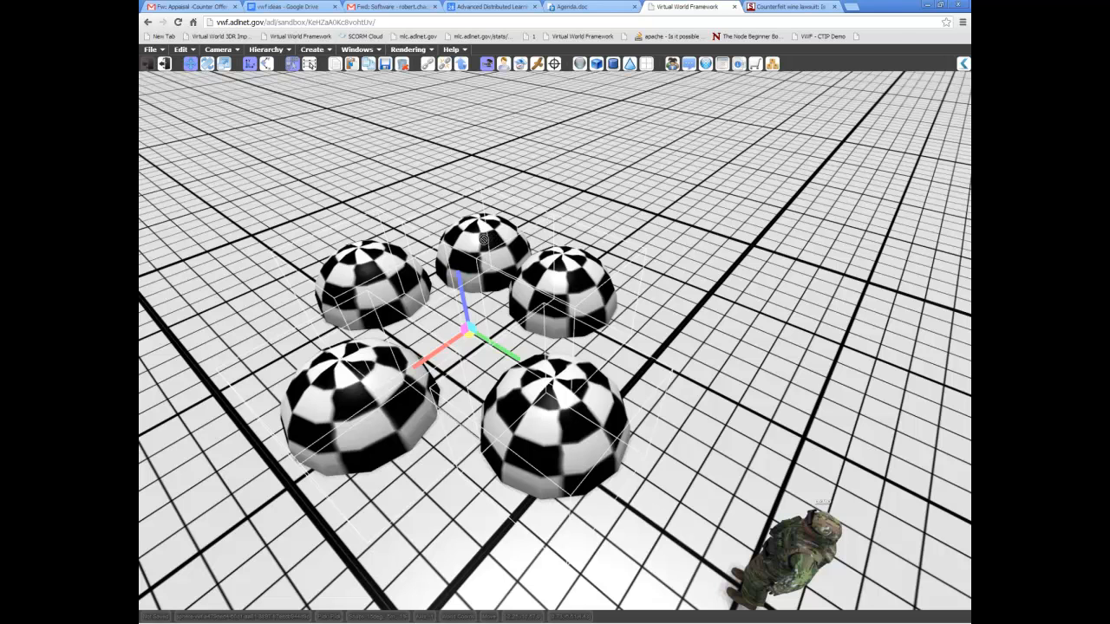
- Subtract all five spheres from the selection one by one, starting with the rear sphere and finishing with the front-left
left_click(482, 237, "alt")
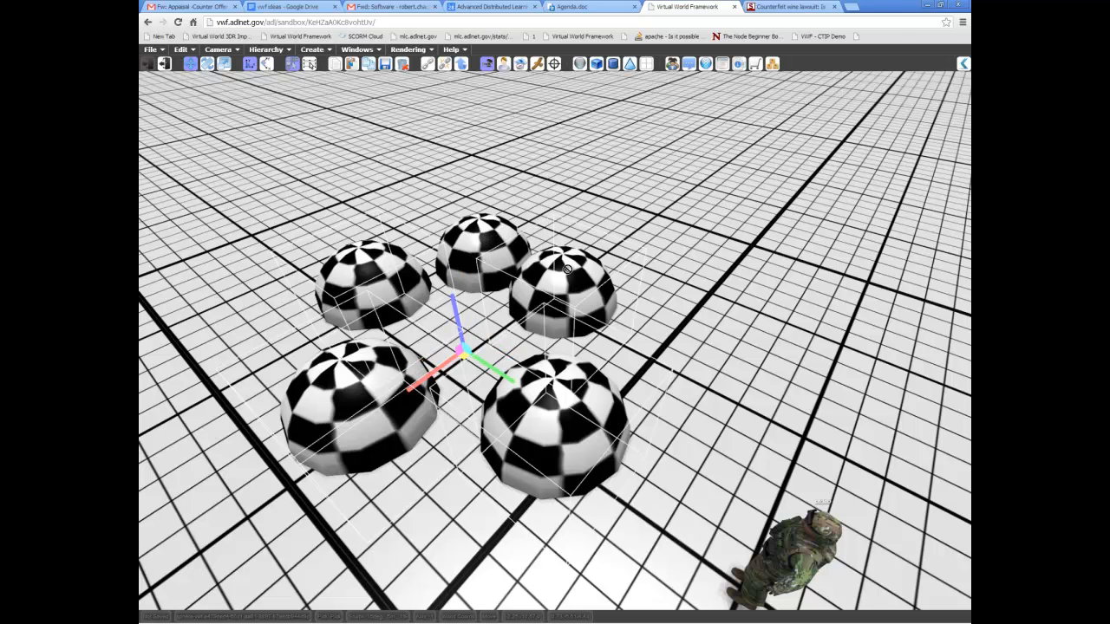
left_click(570, 271, "alt")
left_click(561, 390, "alt")
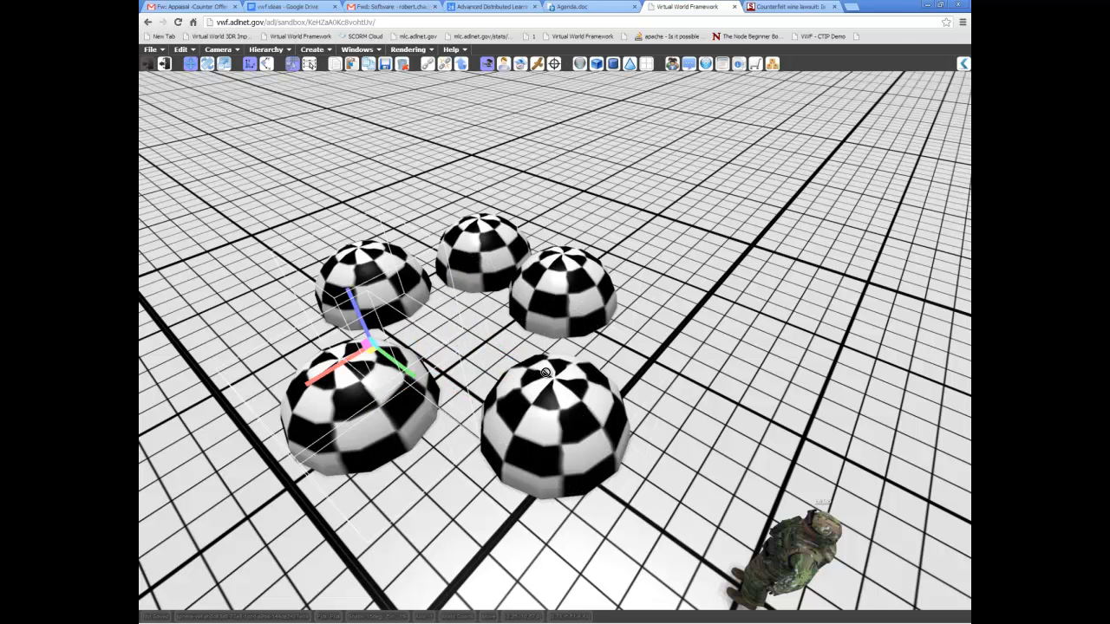
left_click(392, 284, "alt")
left_click(380, 366, "alt")
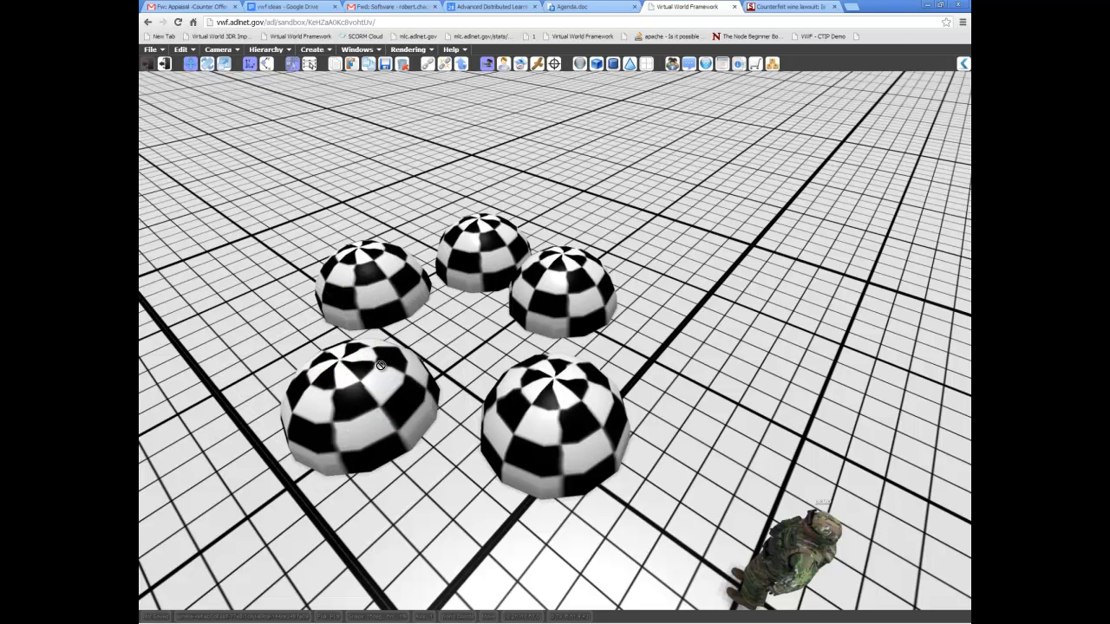
- Select the front-left sphere and add the rear-left, rear and rear-right spheres to the selection
left_click(381, 384)
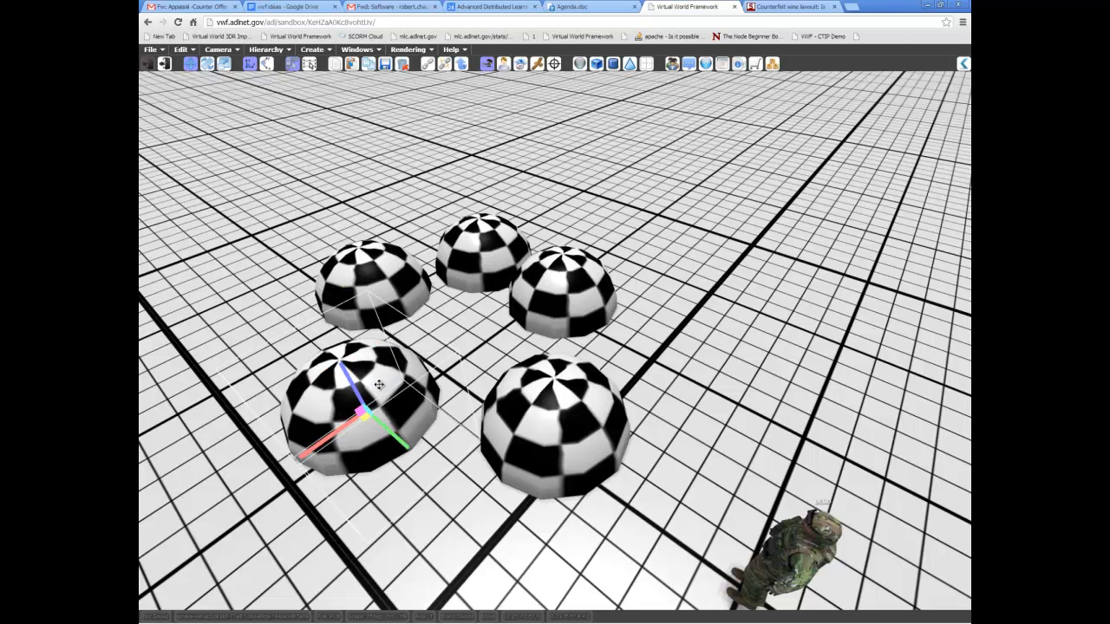
left_click(384, 292, "ctrl")
left_click(478, 239, "ctrl")
left_click(556, 271, "ctrl")
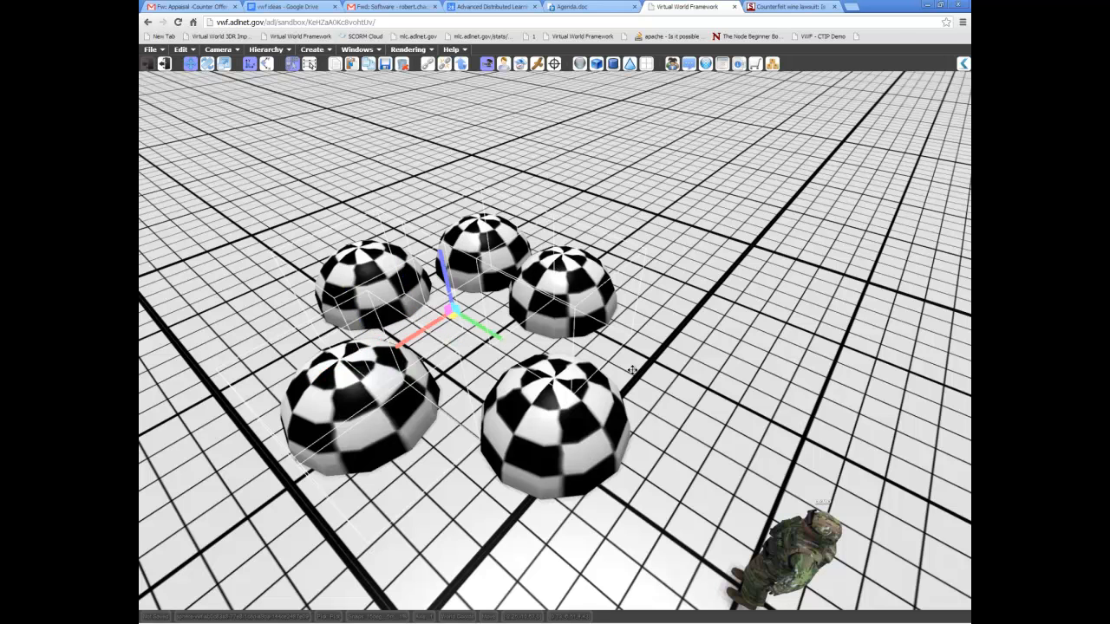
- Subtract the rear-right, rear, rear-left and front-left spheres from the selection individually
left_click(579, 277, "alt")
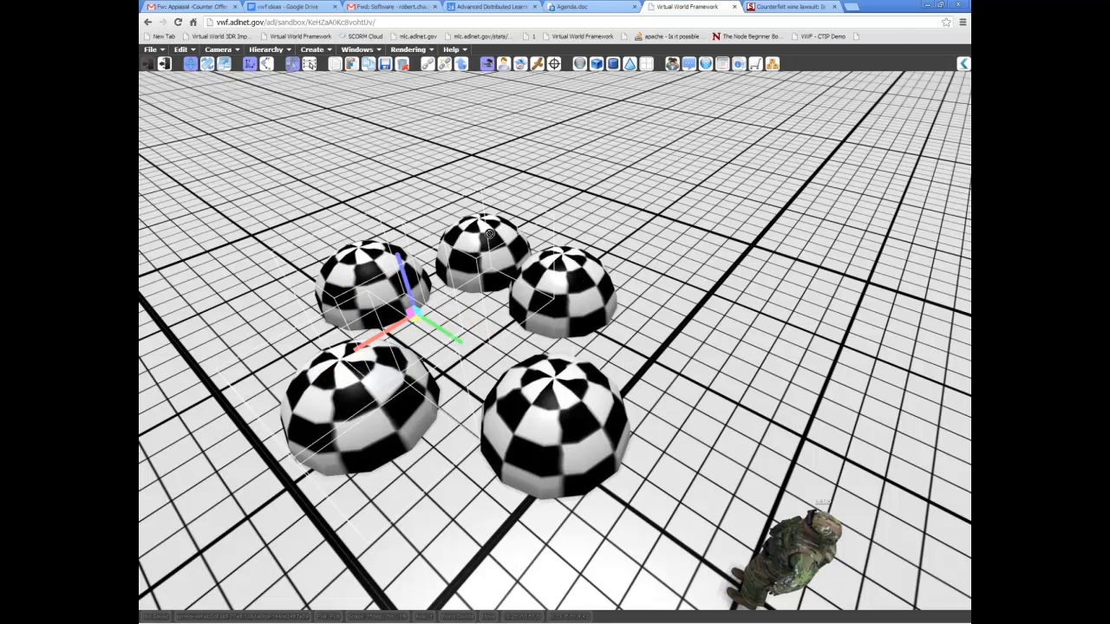
left_click(488, 235, "alt")
left_click(391, 257, "alt")
left_click(369, 352, "alt")
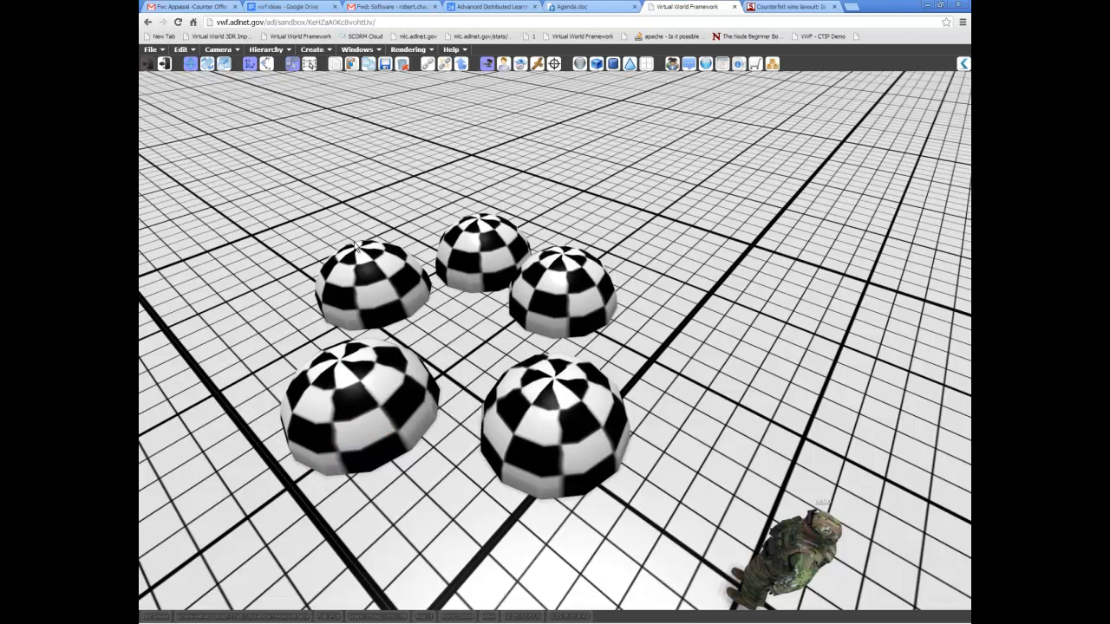
- Box-select all five spheres, then box-subtract the rear ones, keeping the two nearest spheres selected
left_click_drag(321, 203, 541, 429)
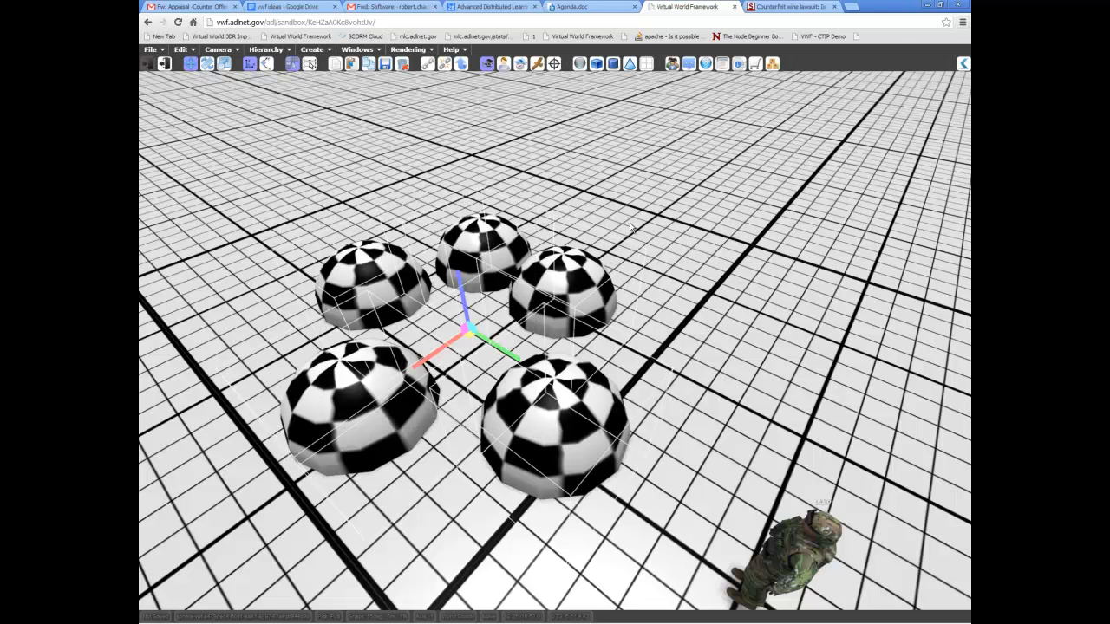
left_click_drag(676, 192, 577, 511)
middle_click_drag(585, 381, 570, 207)
left_click_drag(349, 99, 777, 230, "alt")
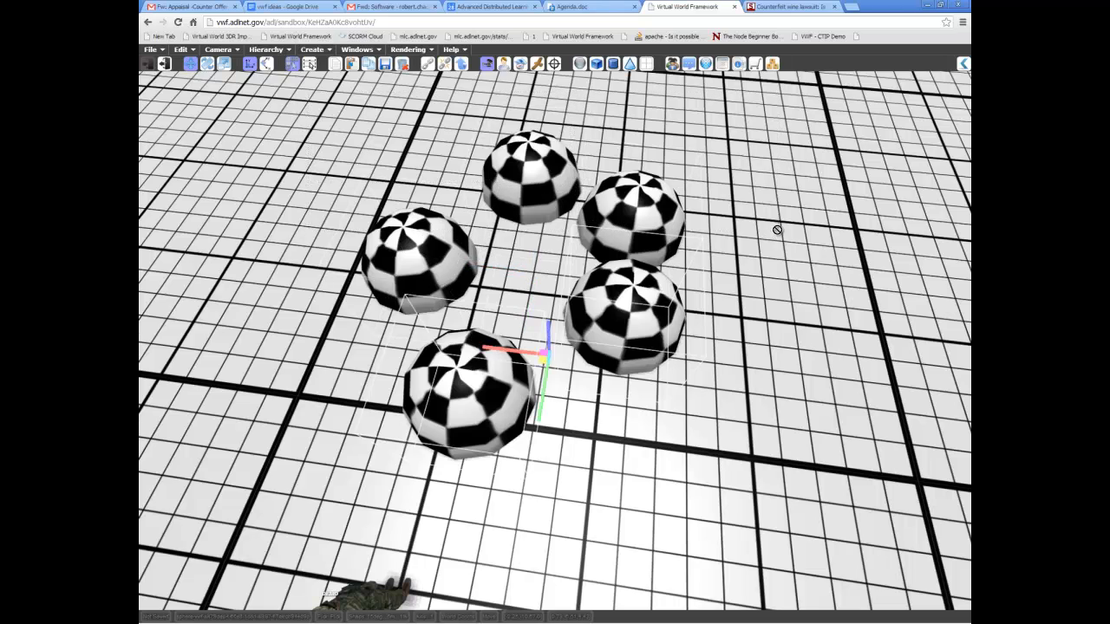
- Try further box selections around the spheres from other angles, then select only the front-right sphere
middle_click_drag(763, 231, 373, 220)
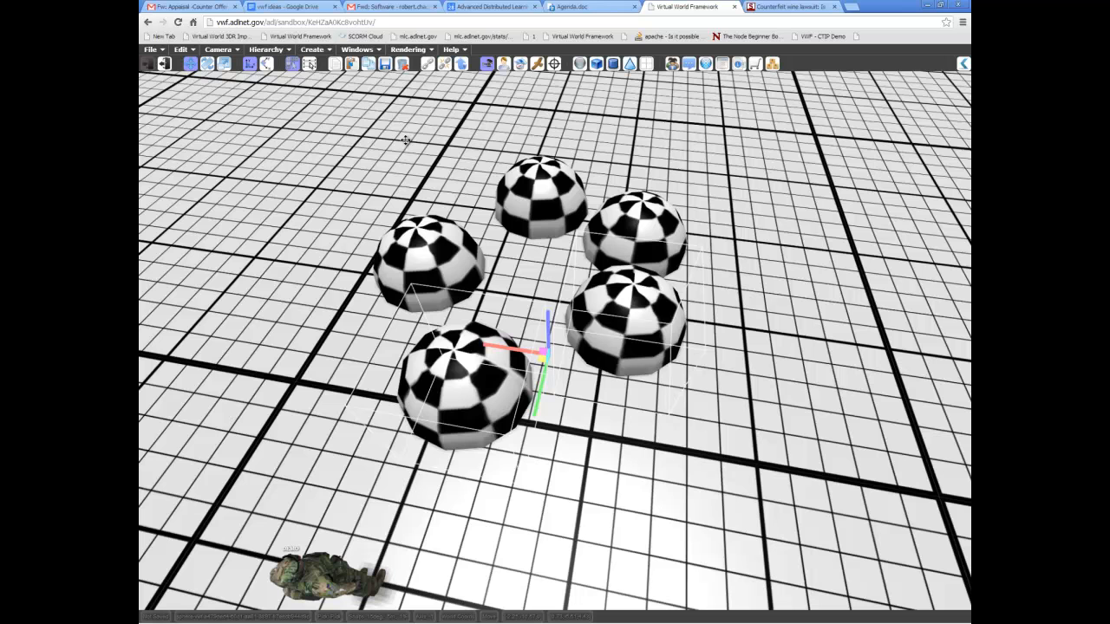
left_click_drag(387, 119, 512, 247)
middle_click_drag(516, 249, 486, 363)
left_click_drag(482, 309, 439, 340)
middle_click_drag(725, 363, 680, 362)
middle_click_drag(595, 383, 622, 423)
left_click(585, 351)
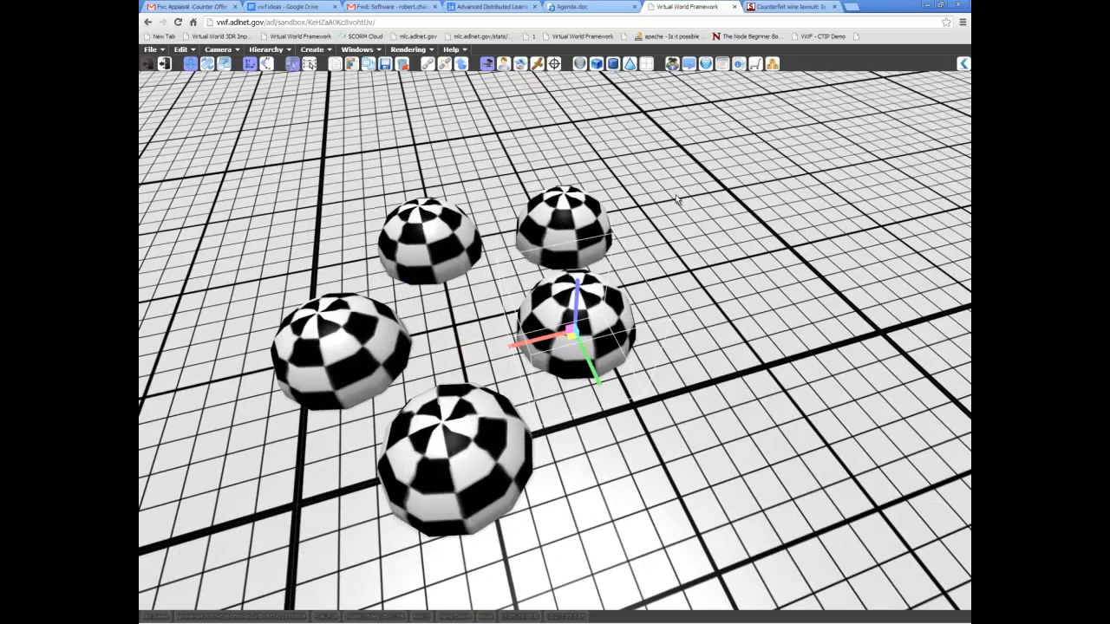
- Add the front, left, rear-left and rear-right spheres to the selected front-right sphere
middle_click_drag(679, 200, 726, 215)
right_click(725, 213)
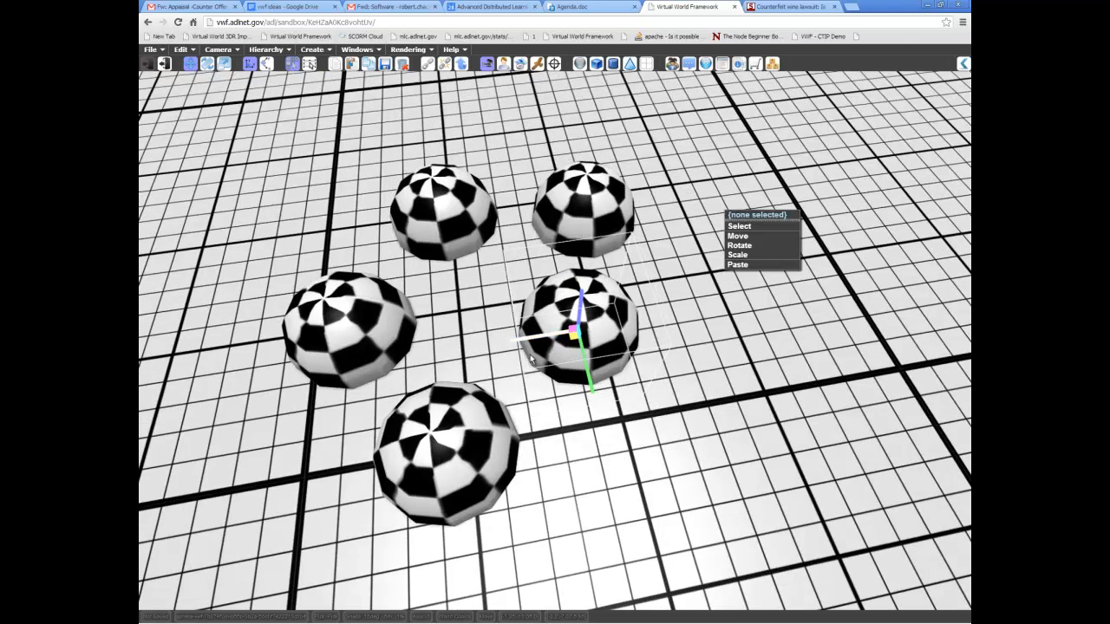
middle_click_drag(529, 354, 521, 371)
left_click_drag(595, 364, 564, 381)
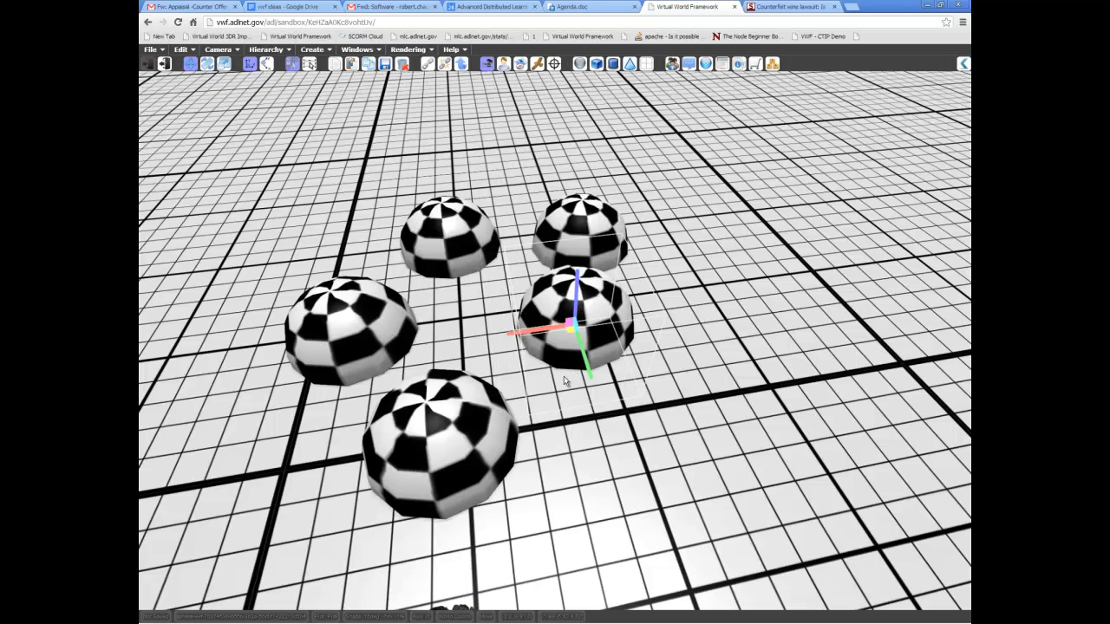
left_click(436, 390, "ctrl")
left_click(352, 313, "ctrl")
left_click(440, 232, "ctrl")
left_click(560, 219, "ctrl")
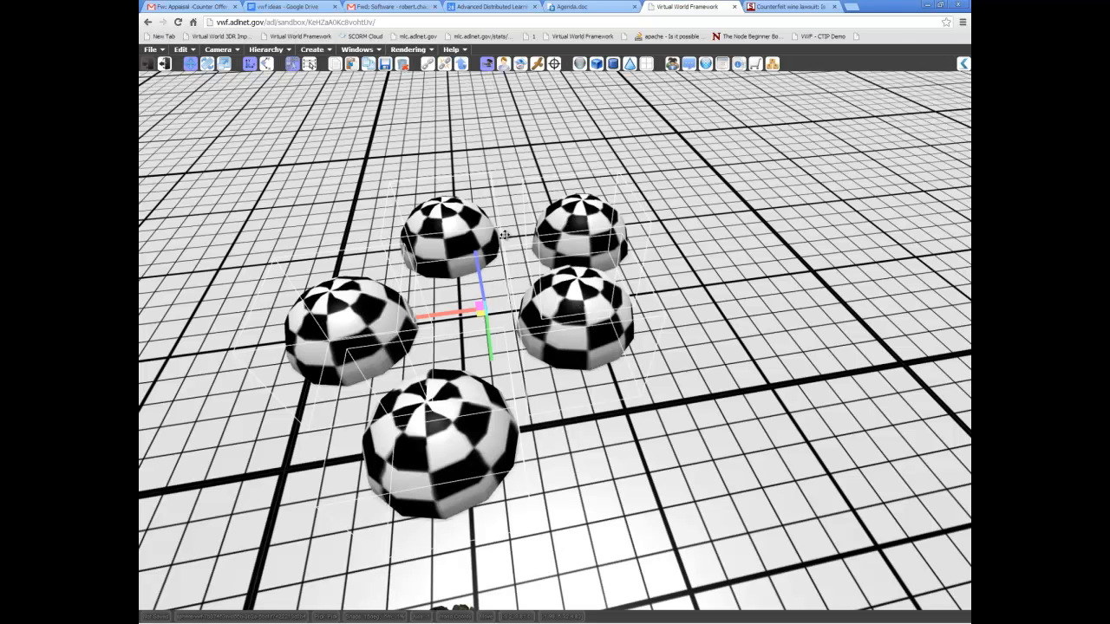
- Subtract the spheres from the five-sphere selection one after another, ending with the rear-left and left ones
left_click(414, 409, "ctrl")
left_click(576, 226, "alt")
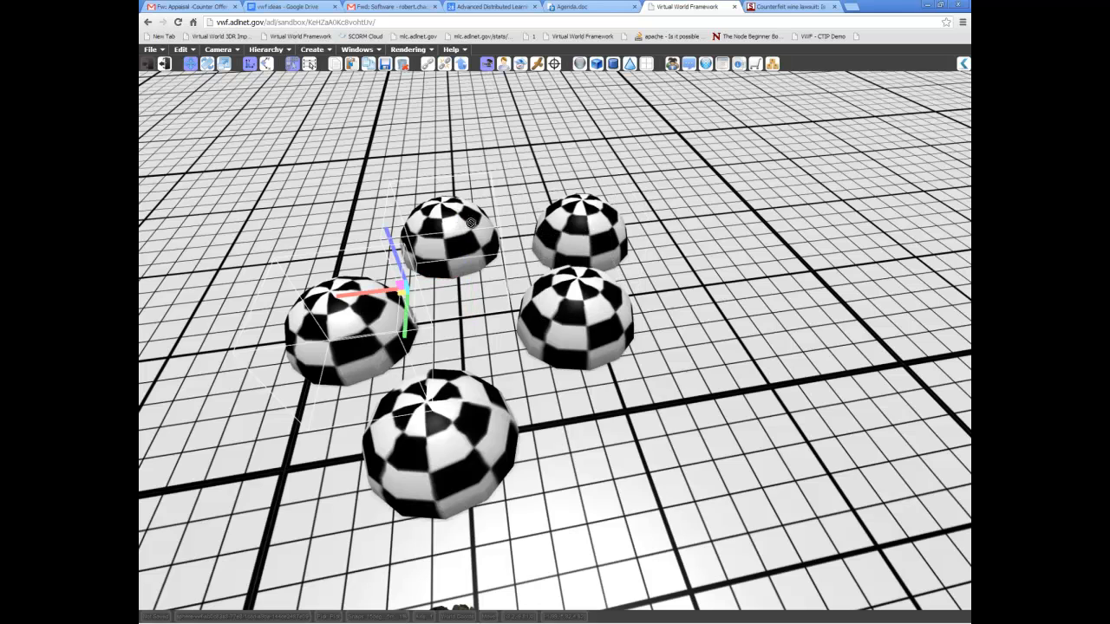
left_click(462, 224, "alt")
left_click(384, 302, "alt")
- Box-select all five spheres again, then box-subtract the two right-hand spheres from the selection
left_click_drag(290, 149, 605, 457)
mouse_move(607, 441)
middle_mouse_down()
mouse_move(617, 440)
mouse_move(593, 445)
middle_mouse_up()
mouse_move(335, 198)
left_mouse_down("alt")
mouse_move(482, 323)
mouse_move(485, 425)
left_mouse_up("alt")
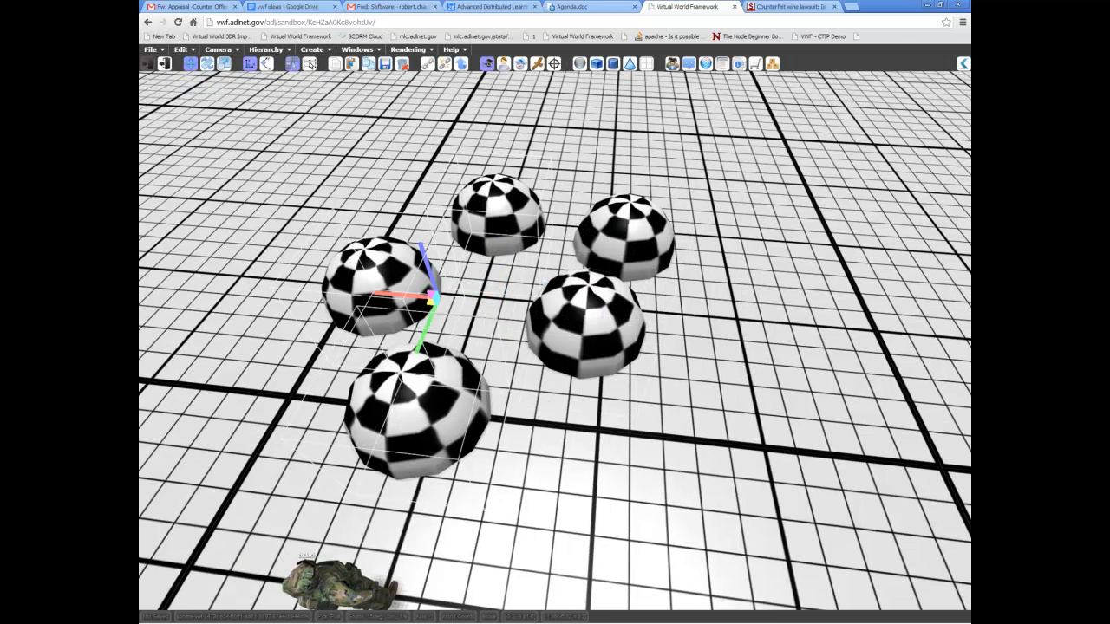